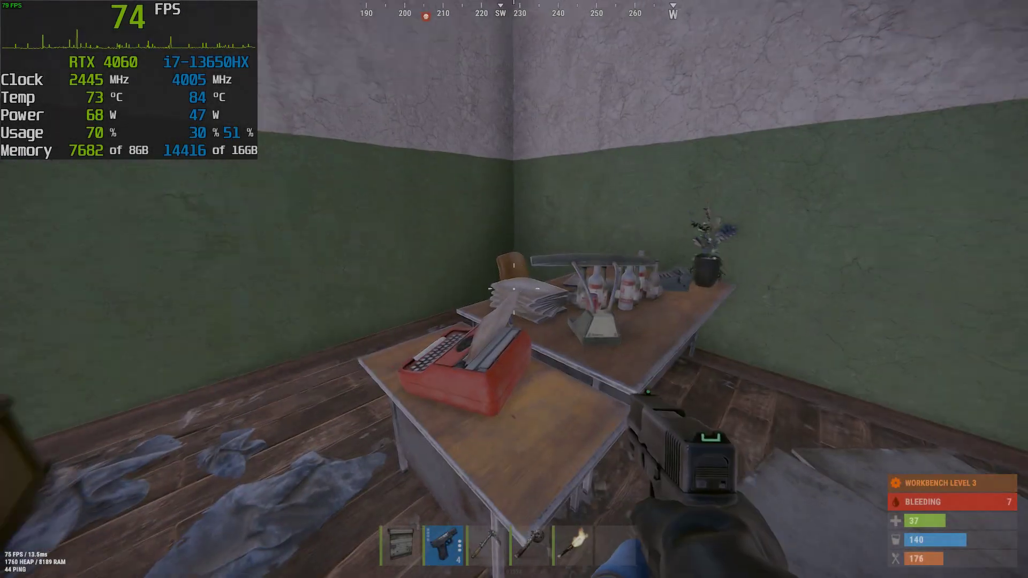
# Step: Move the crate's loot, including the rifle, into the inventory
pyautogui.press('e')
pyautogui.rightClick(709, 441)
pyautogui.rightClick(753, 442)
pyautogui.rightClick(793, 442)
pyautogui.rightClick(835, 442)
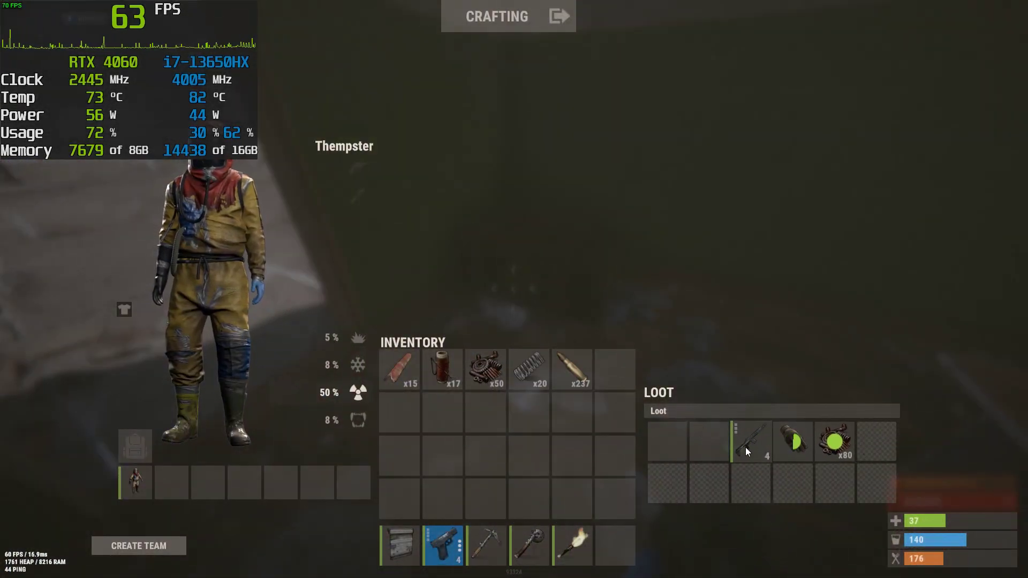
pyautogui.rightClick(746, 447)
# Step: Put the pistol into hotbar slot 6 and close the inventory
pyautogui.moveTo(616, 545); pyautogui.dragTo(450, 538)
pyautogui.press('Tab')
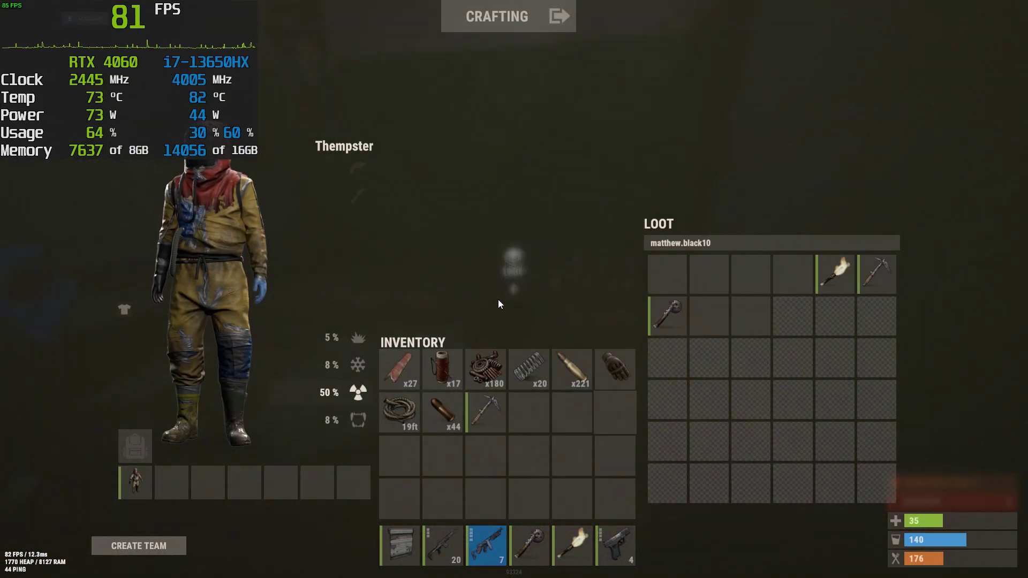
pyautogui.press('Tab')
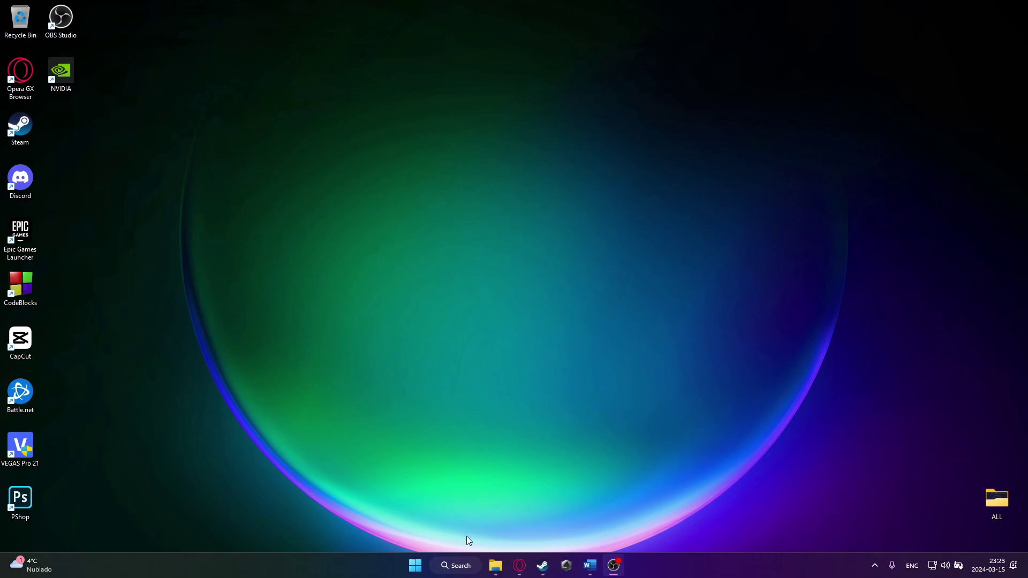
# Step: Find 'restore' in Windows search and create a restore point described as 'restore point' for the system drive
pyautogui.click(442, 562)
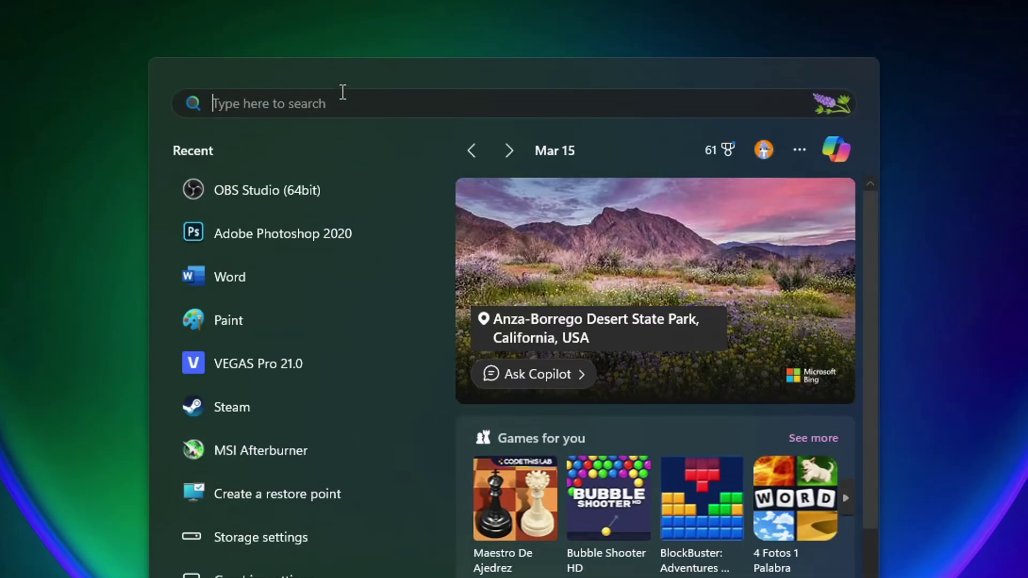
pyautogui.write('rest')
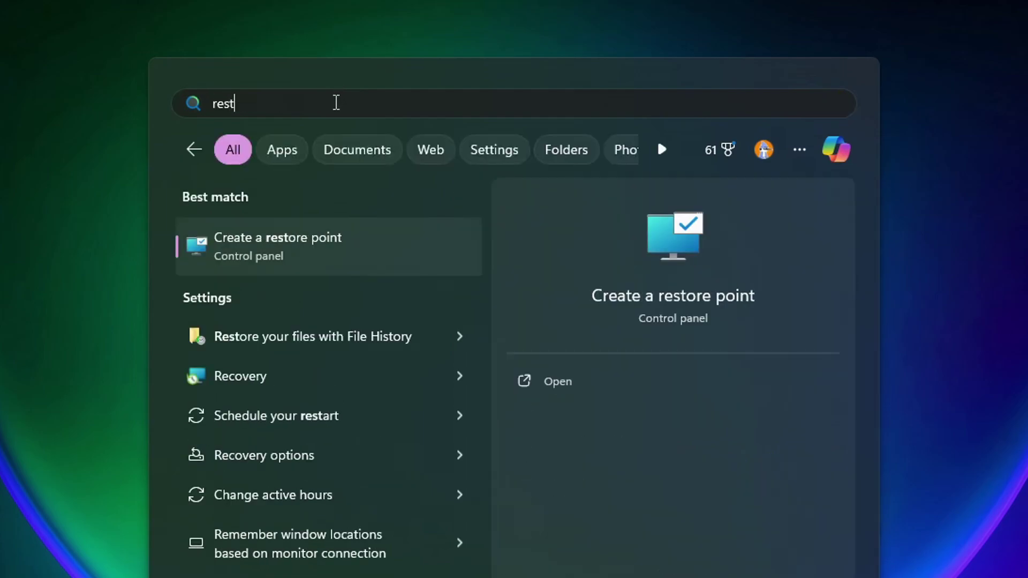
pyautogui.click(282, 268)
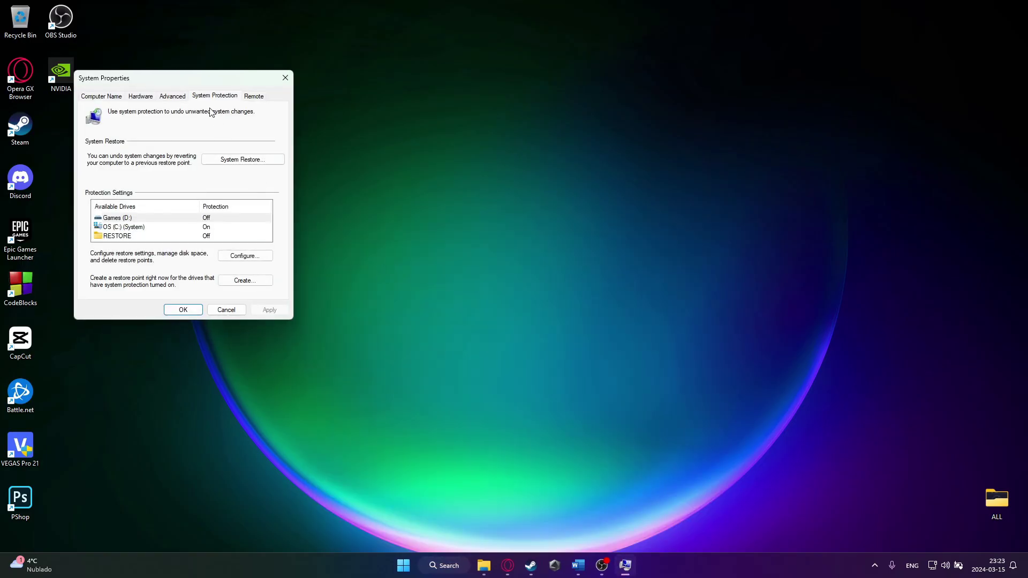
pyautogui.moveTo(188, 79); pyautogui.dragTo(421, 119)
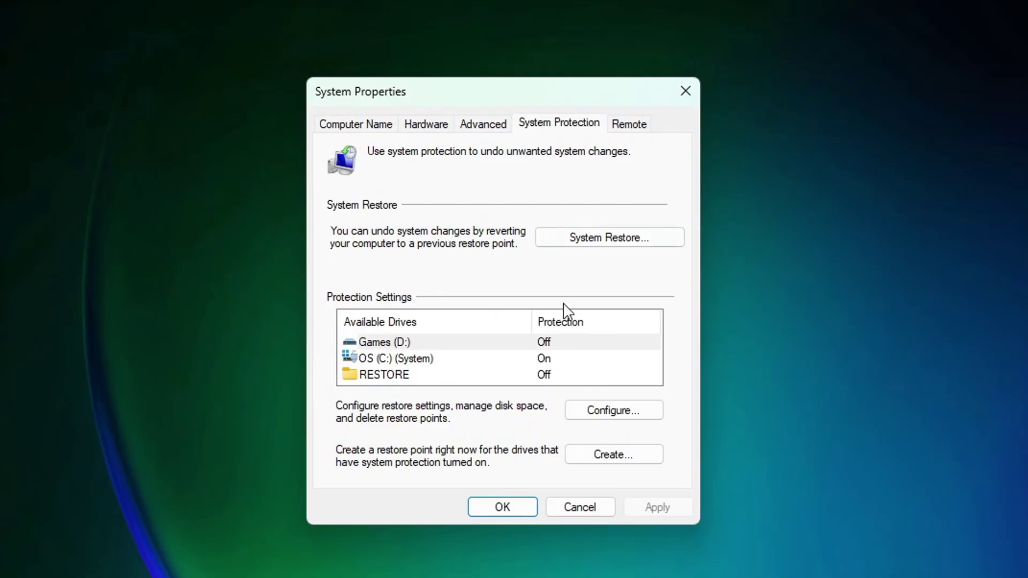
pyautogui.click(610, 457)
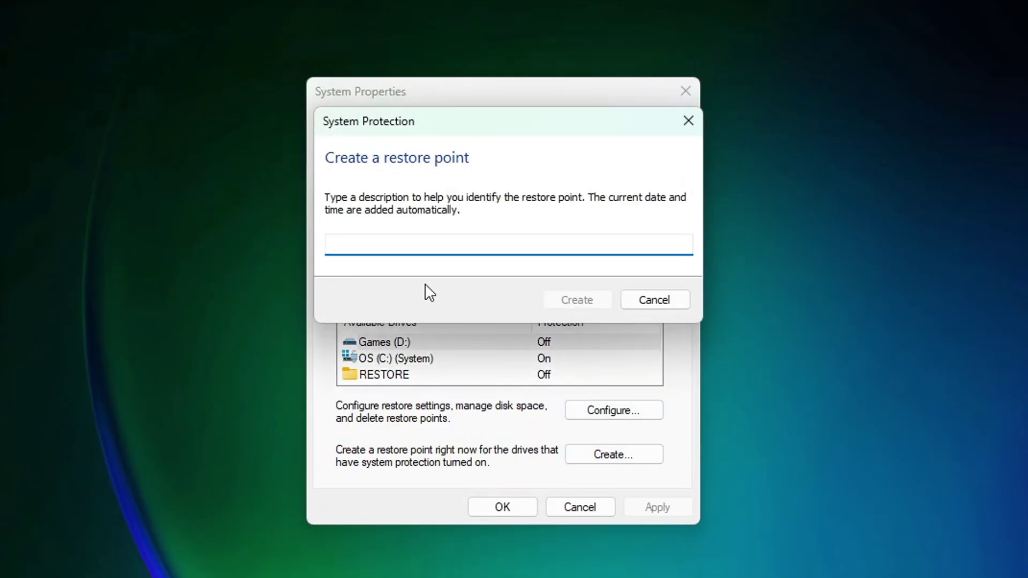
pyautogui.write('restore point')
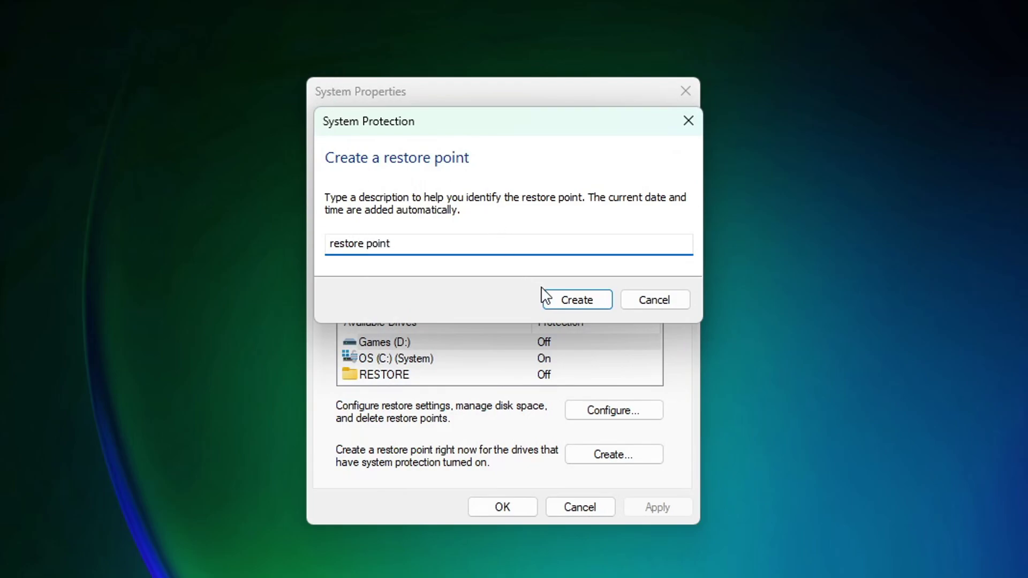
pyautogui.click(570, 302)
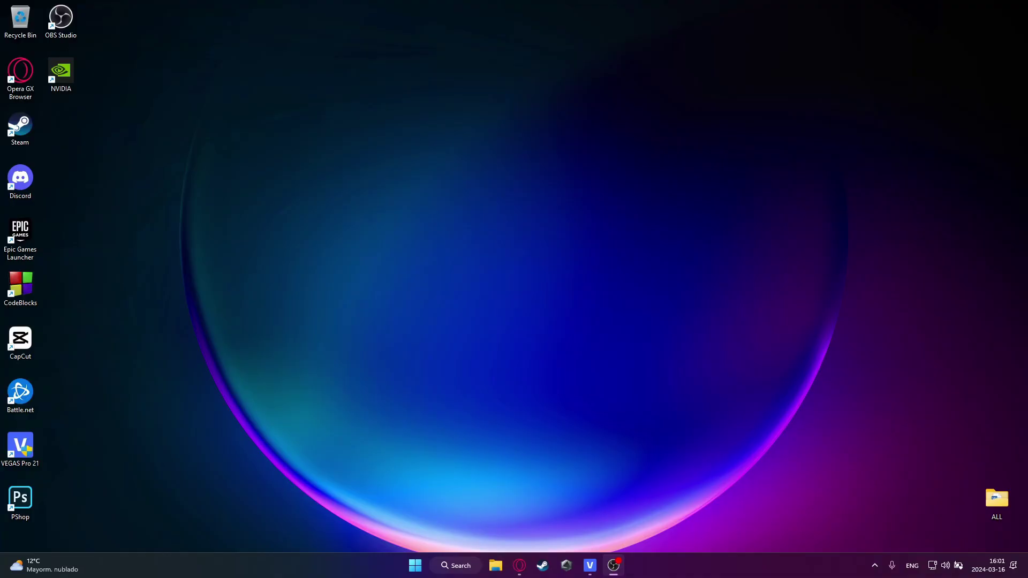
# Step: Search 'speed test' in Opera GX and run a test on Speedtest by Ookla
pyautogui.click(519, 566)
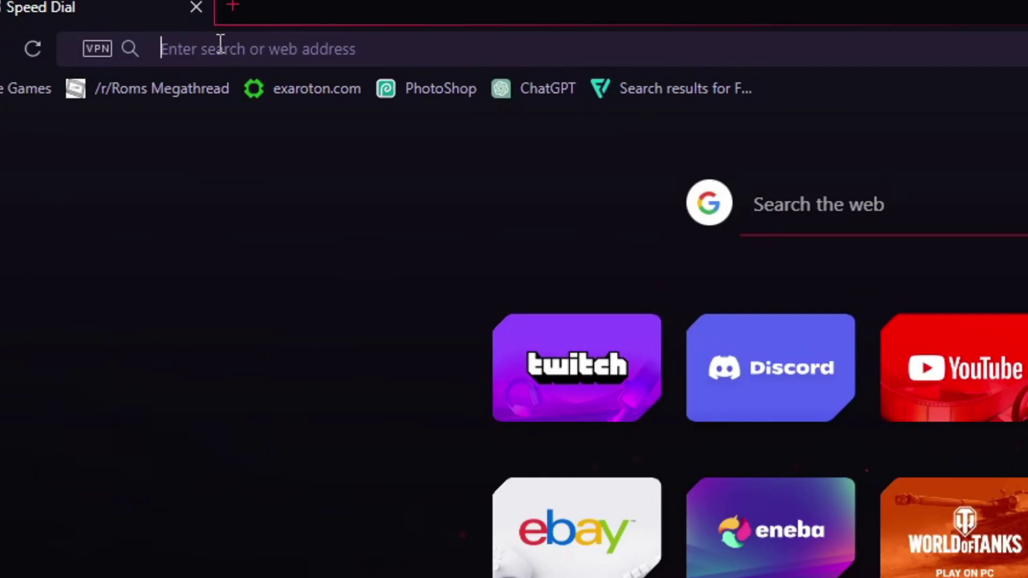
pyautogui.write('speed test')
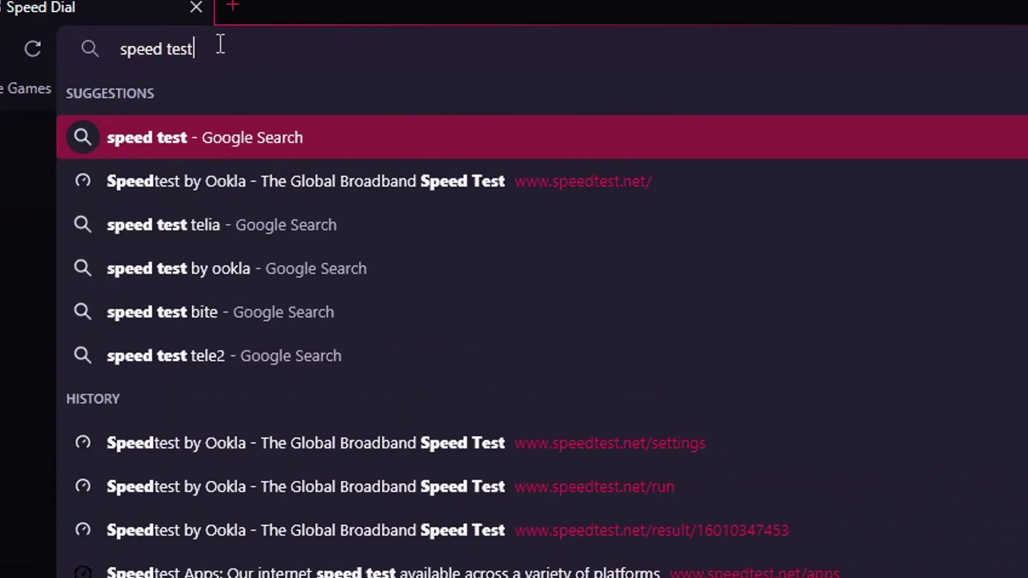
pyautogui.press('Return')
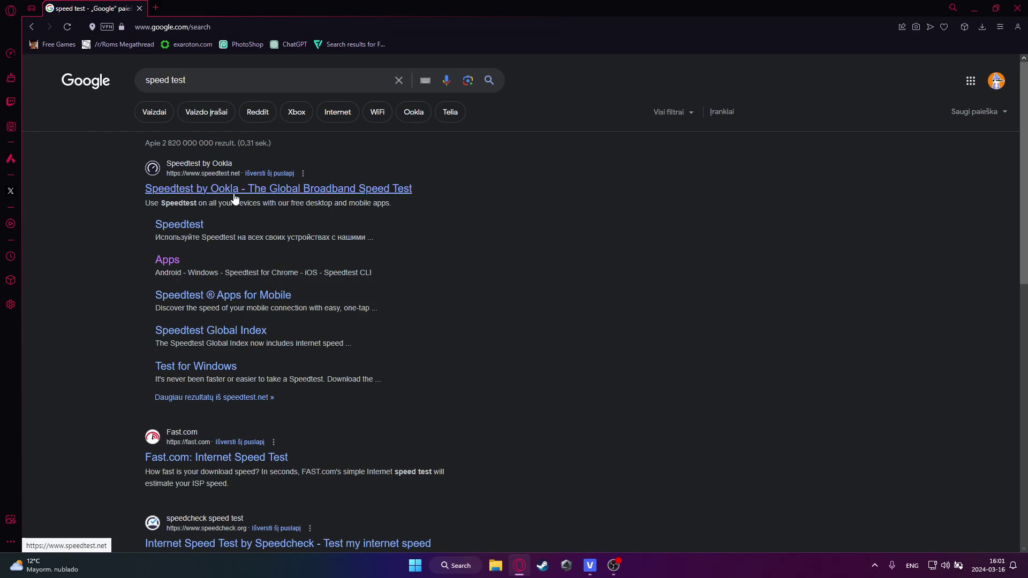
pyautogui.click(234, 193)
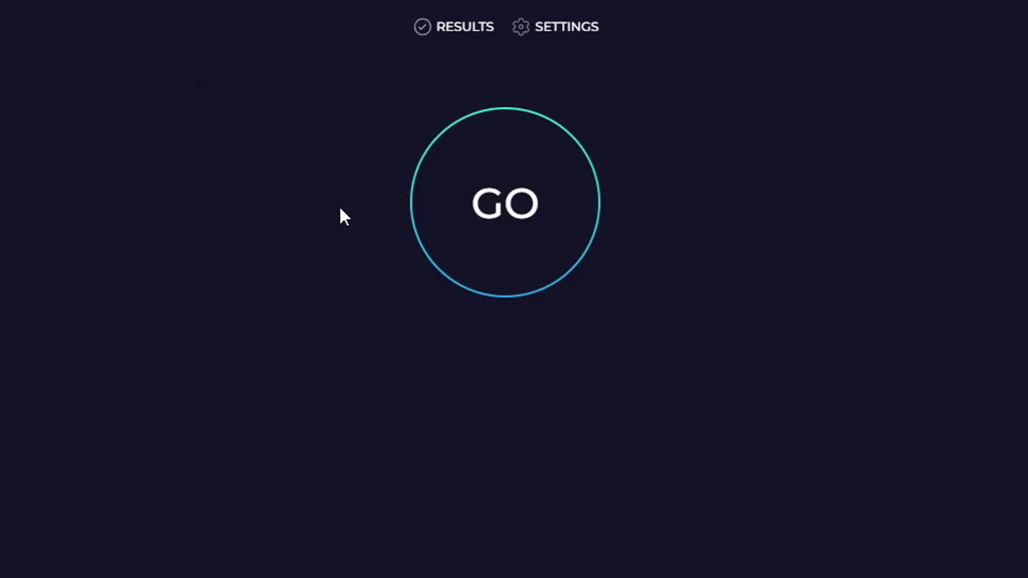
pyautogui.click(509, 208)
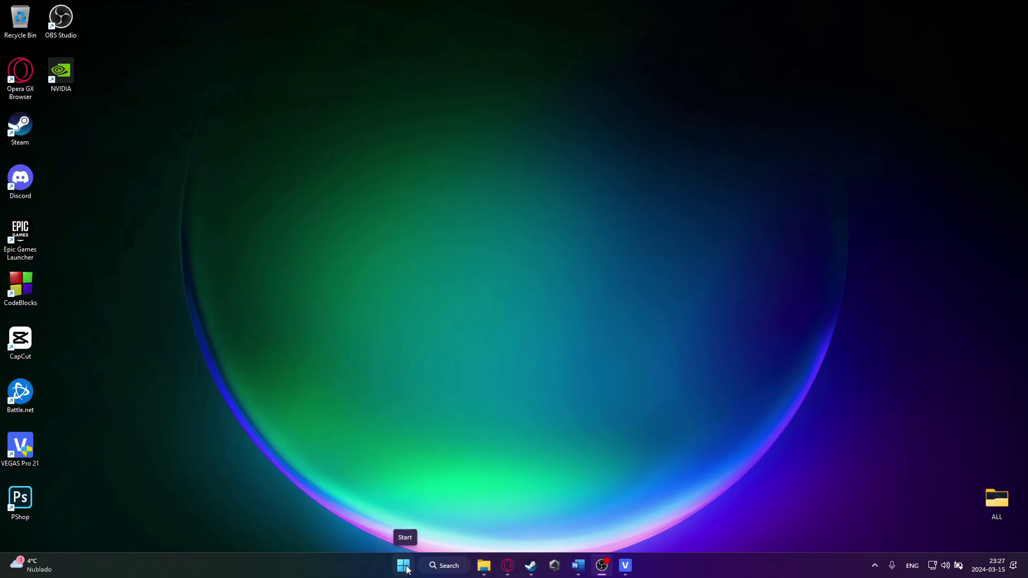
# Step: Open Windows Update in Settings and check for new updates
pyautogui.rightClick(405, 568)
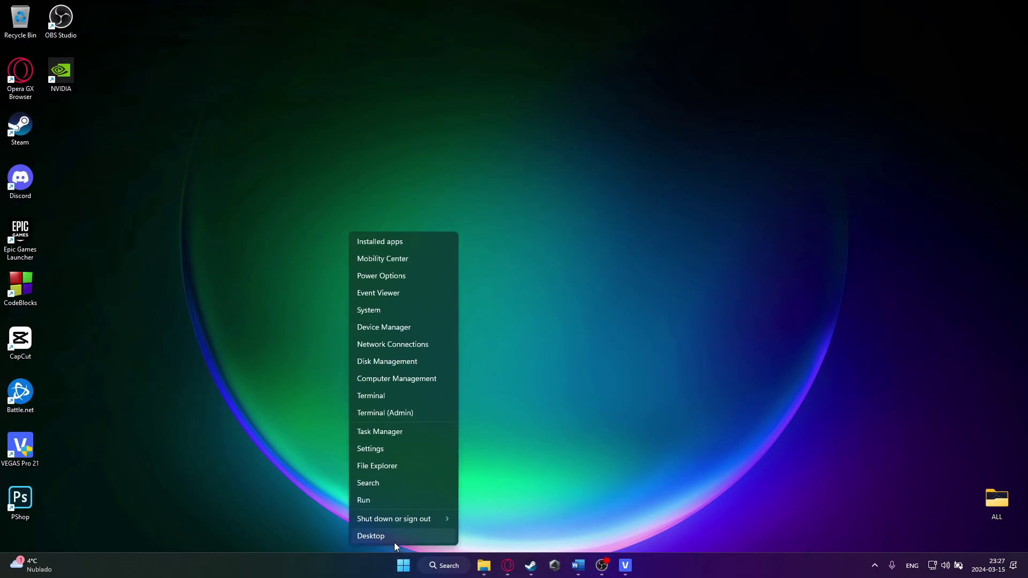
pyautogui.click(370, 449)
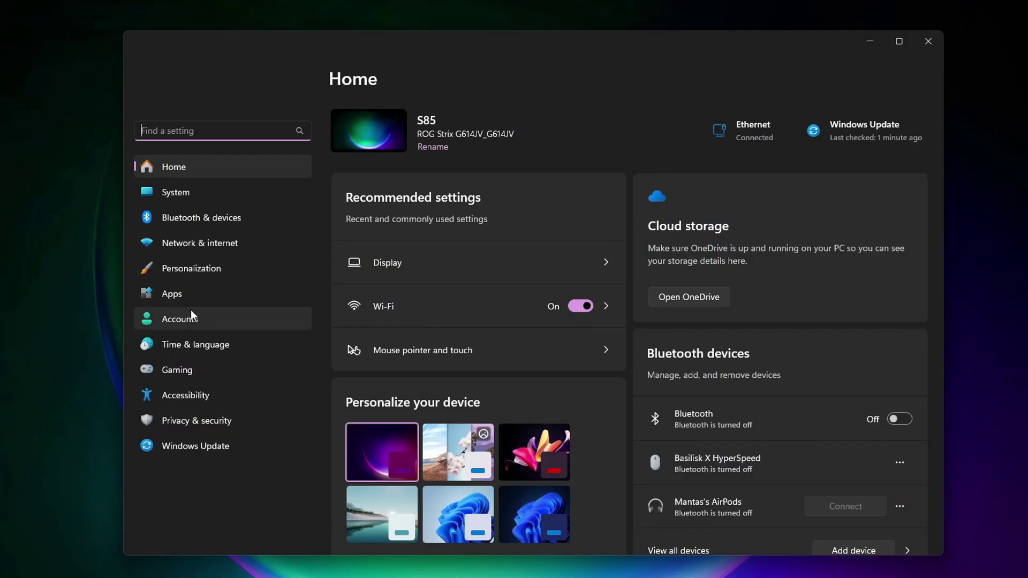
pyautogui.click(197, 444)
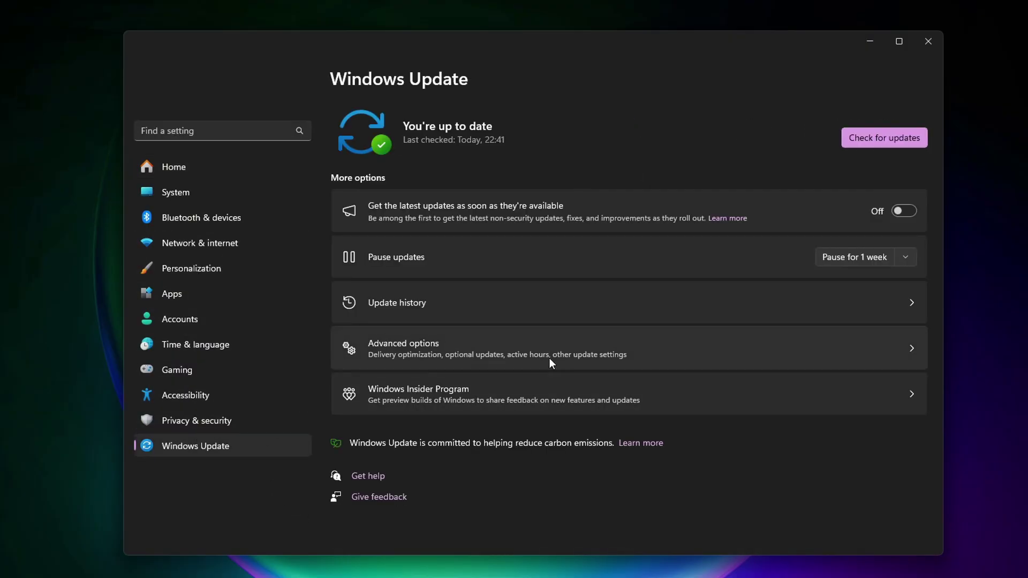
pyautogui.click(879, 139)
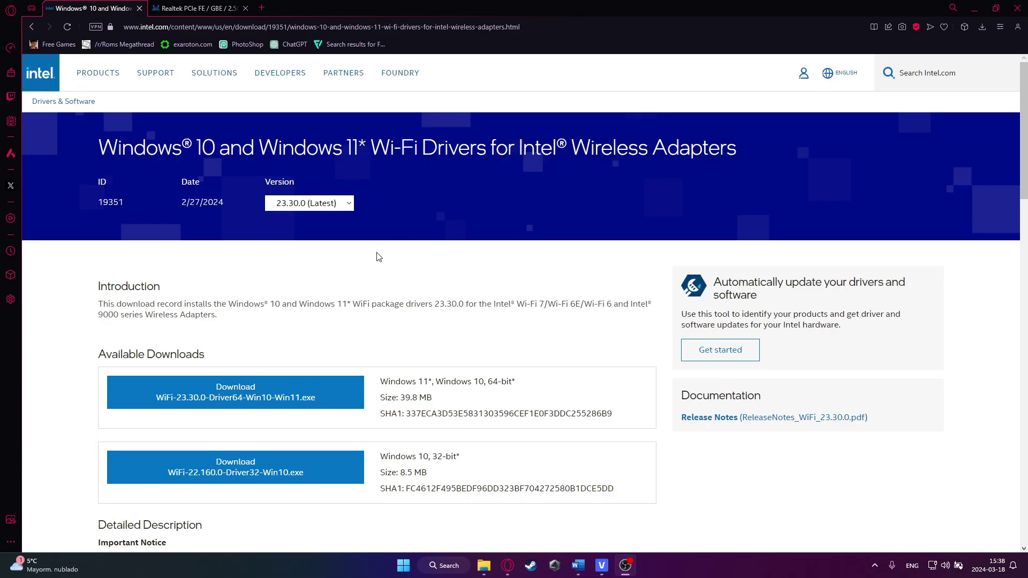
# Step: View the Realtek driver tab, return to the Intel Wi-Fi driver page, and open Windows search
pyautogui.click(182, 8)
pyautogui.click(114, 8)
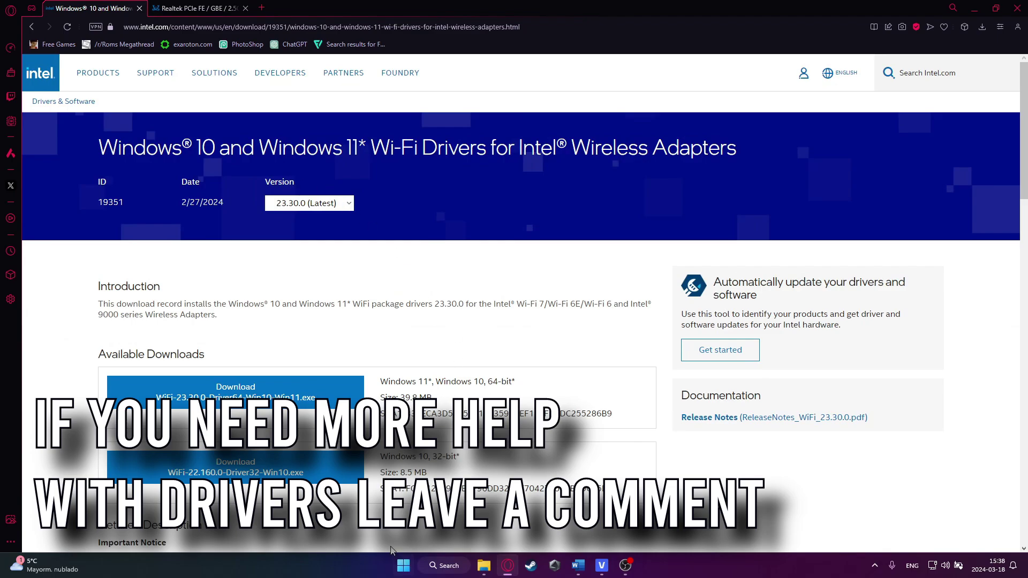
pyautogui.click(440, 568)
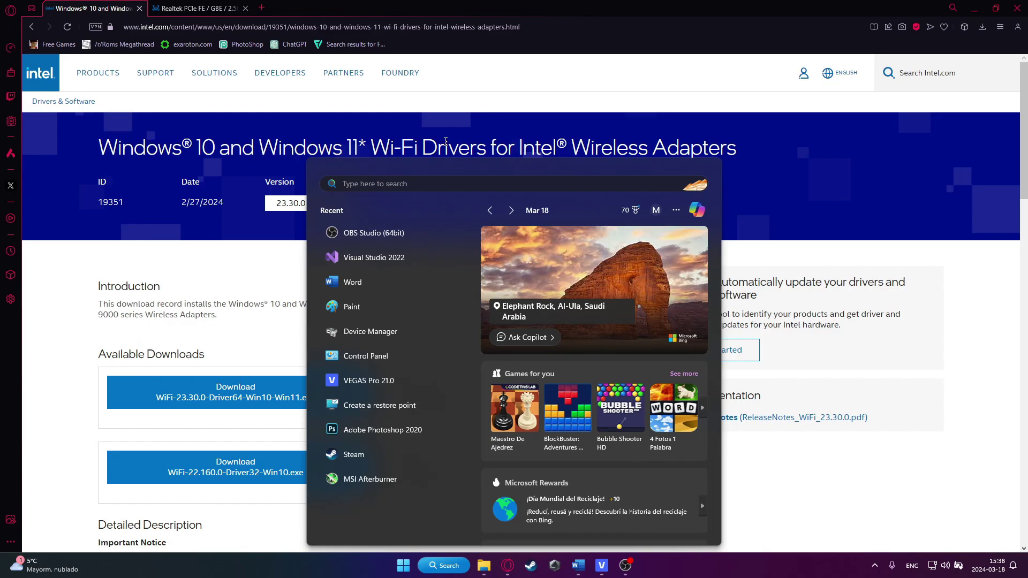
# Step: Open Device Manager from search and expand Network adapters
pyautogui.write('device manager')
pyautogui.click(349, 273)
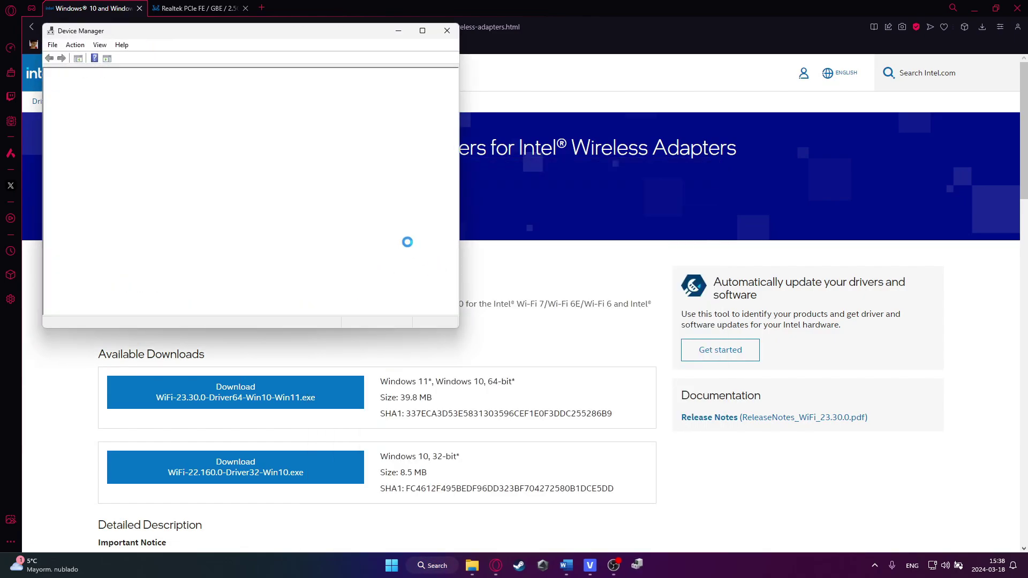
pyautogui.moveTo(239, 33); pyautogui.dragTo(473, 96)
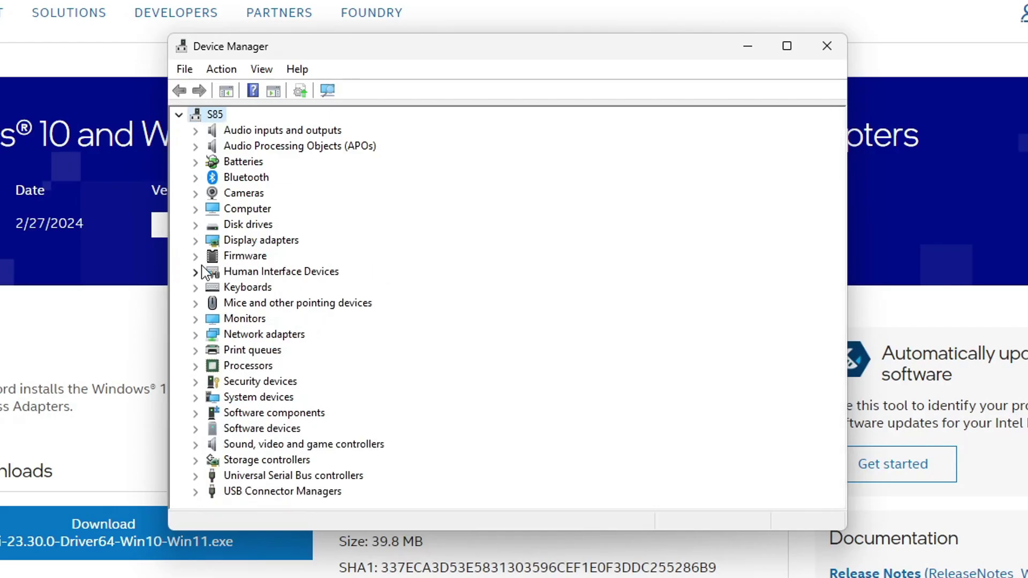
pyautogui.click(196, 335)
pyautogui.scroll(-1, 374, 323)
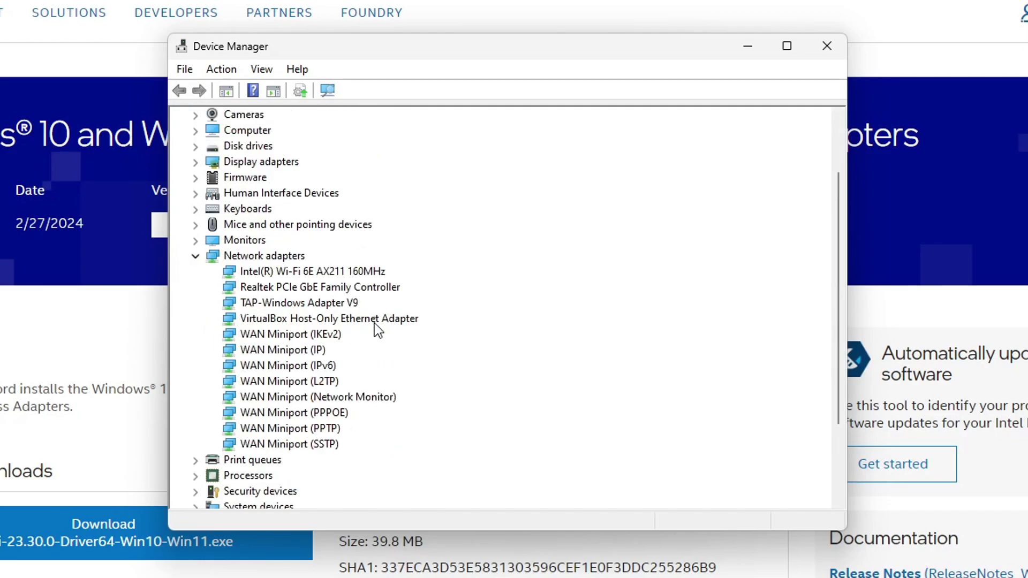
# Step: Inspect the Intel Wi-Fi 6E AX211 adapter without changes, then select the Realtek PCIe GbE adapter
pyautogui.click(285, 273)
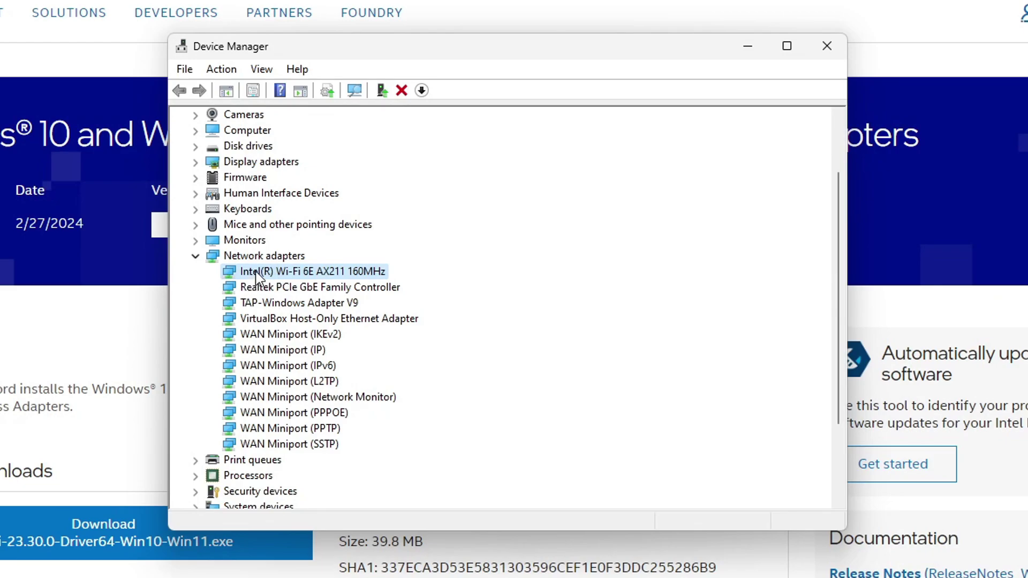
pyautogui.rightClick(255, 273)
pyautogui.click(289, 280)
pyautogui.click(253, 289)
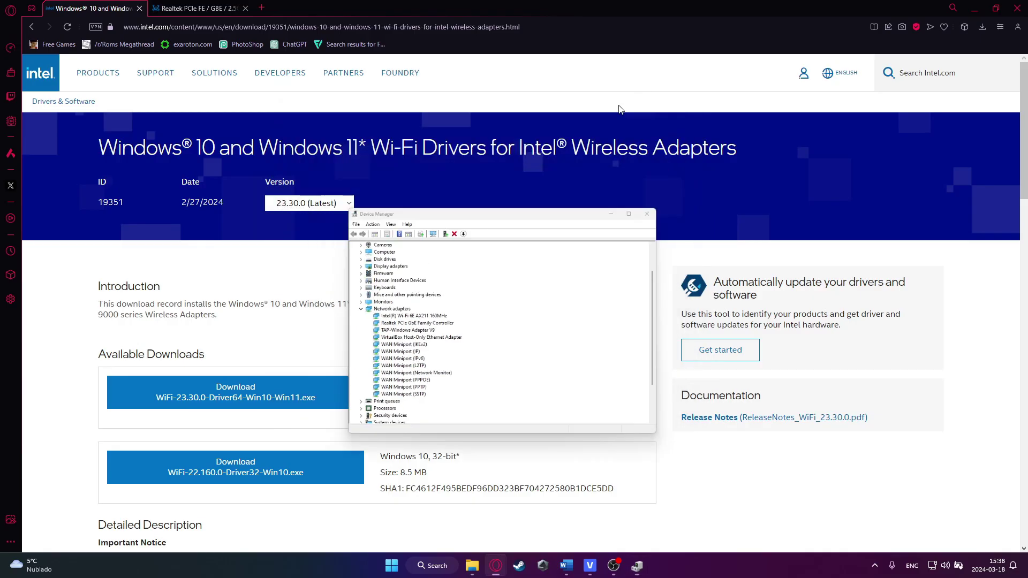
# Step: Download the 64-bit Wi-Fi 23.30.0 driver package, accepting Intel's license agreement
pyautogui.click(748, 46)
pyautogui.scroll(-2, 95, 225)
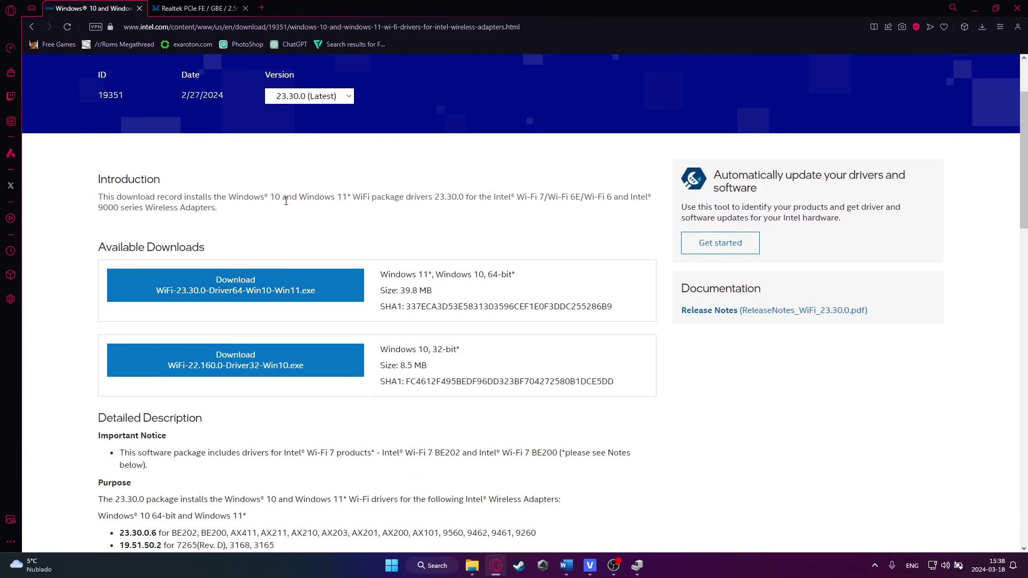
pyautogui.scroll(2, 286, 200)
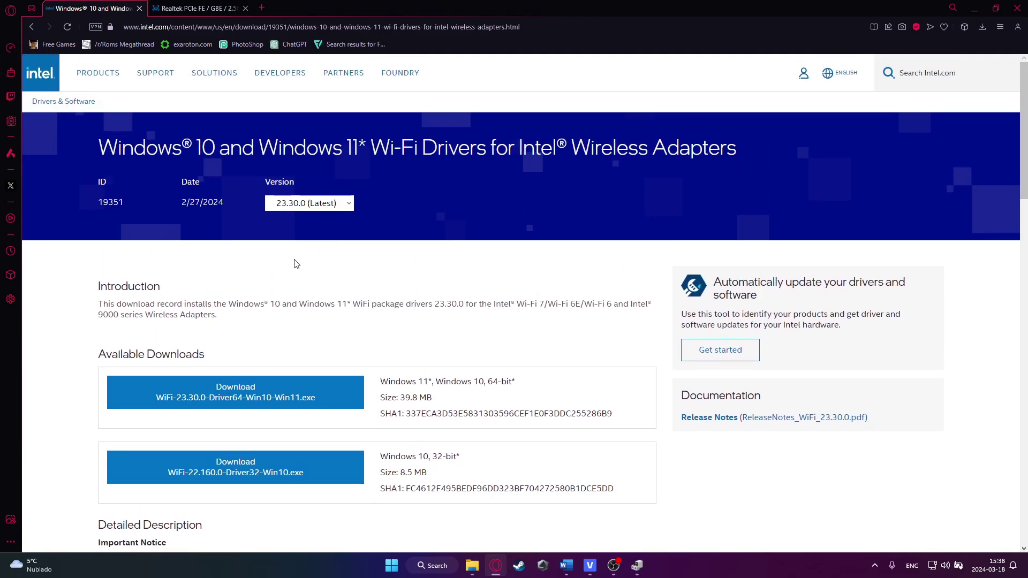
pyautogui.click(234, 396)
pyautogui.click(462, 414)
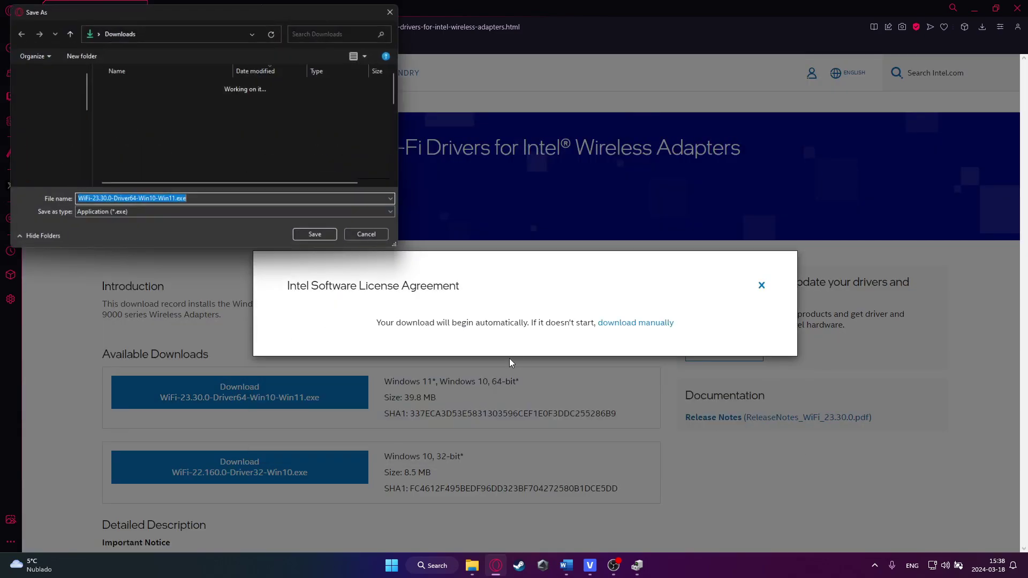
pyautogui.click(314, 233)
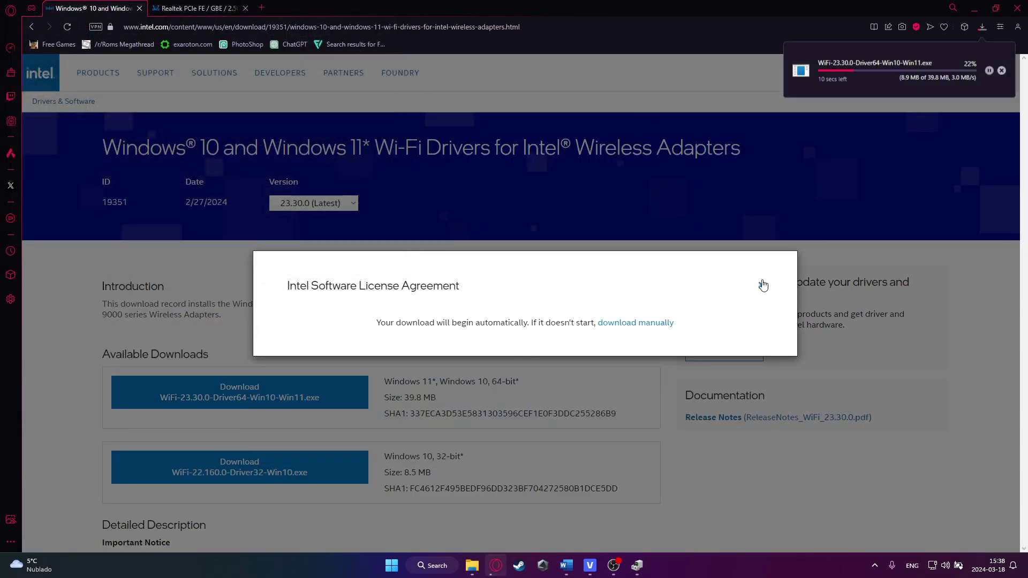
pyautogui.click(762, 286)
# Step: Launch the downloaded driver installer, pass the welcome page and agree to its license terms
pyautogui.click(983, 28)
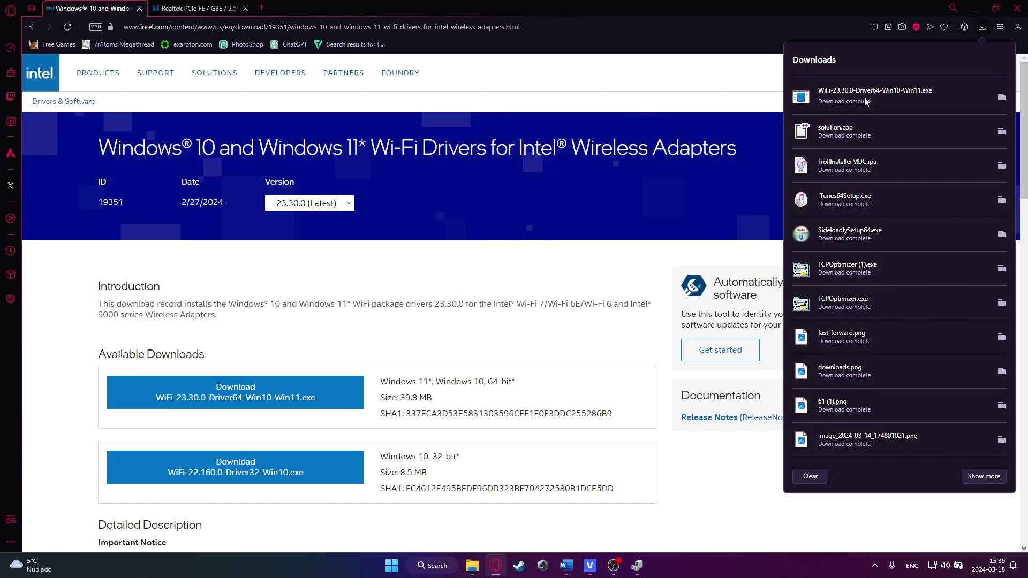
pyautogui.click(864, 99)
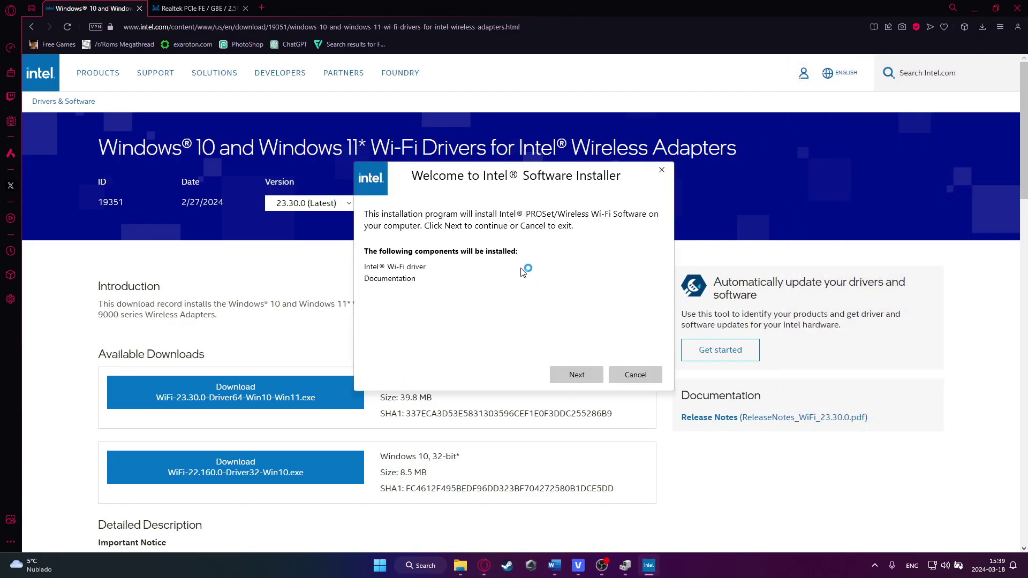
pyautogui.click(573, 374)
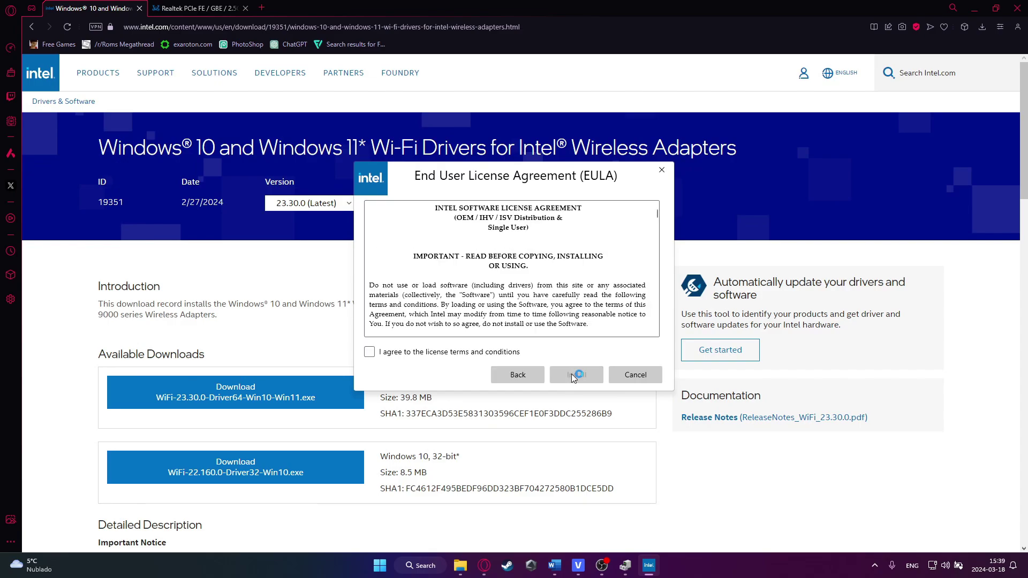
pyautogui.click(448, 352)
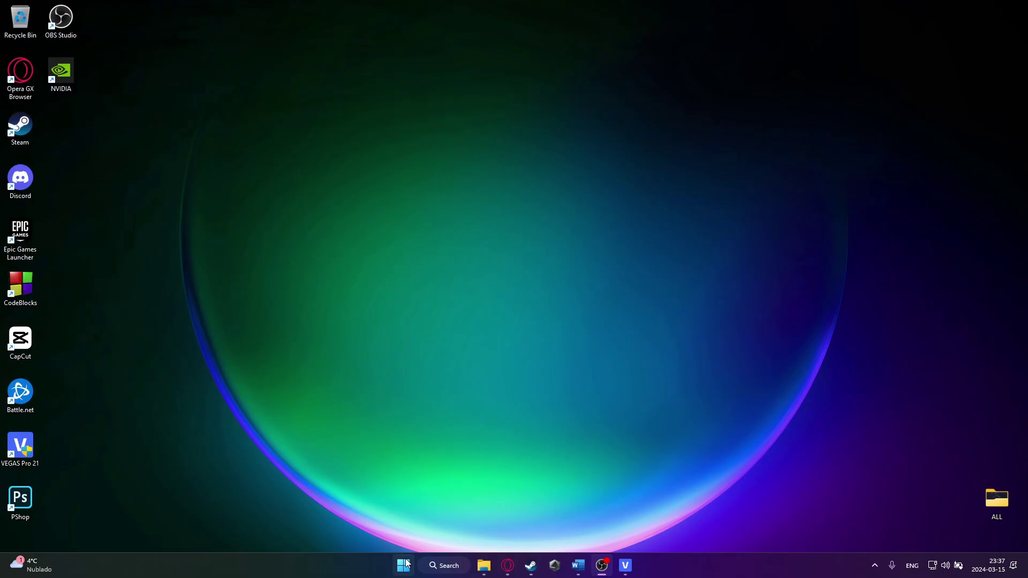
# Step: Open Settings > Network & internet > Ethernet and scroll to the Realtek adapter and IP/DNS details
pyautogui.rightClick(404, 566)
pyautogui.click(385, 451)
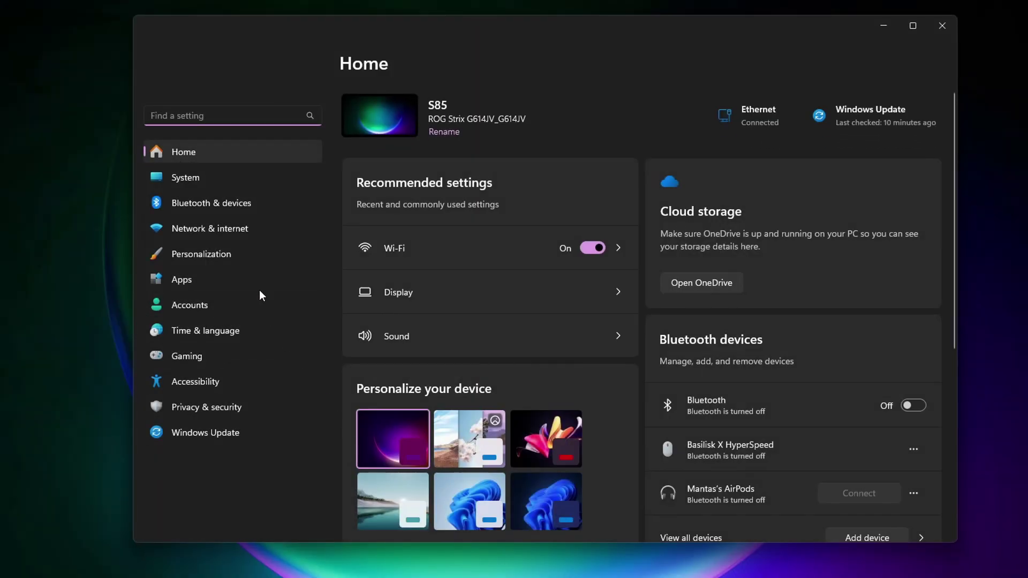
pyautogui.click(243, 232)
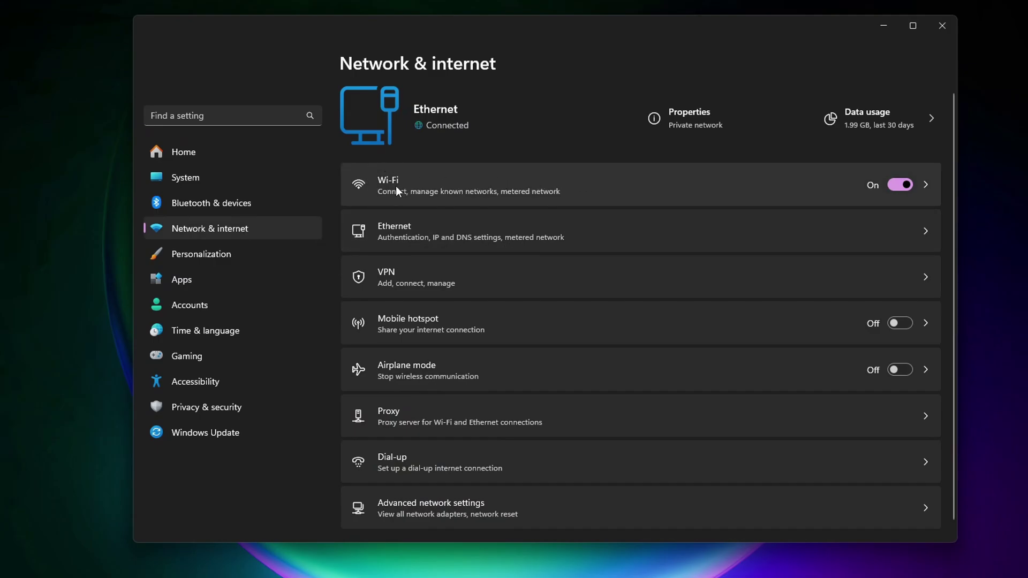
pyautogui.click(508, 230)
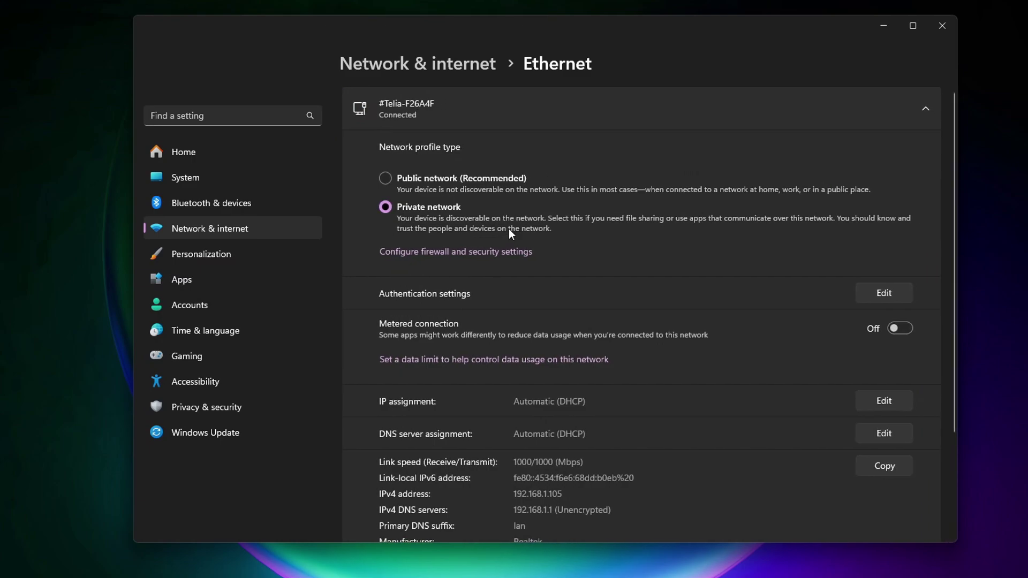
pyautogui.scroll(-2, 443, 226)
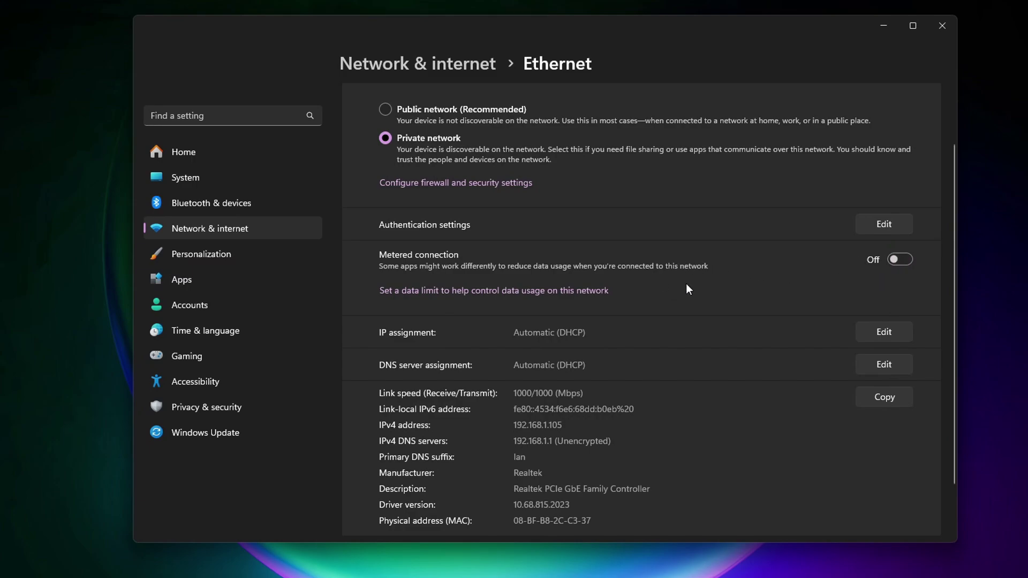
# Step: Open Control Panel from Start search, keeping the view set to large icons
pyautogui.press('super')
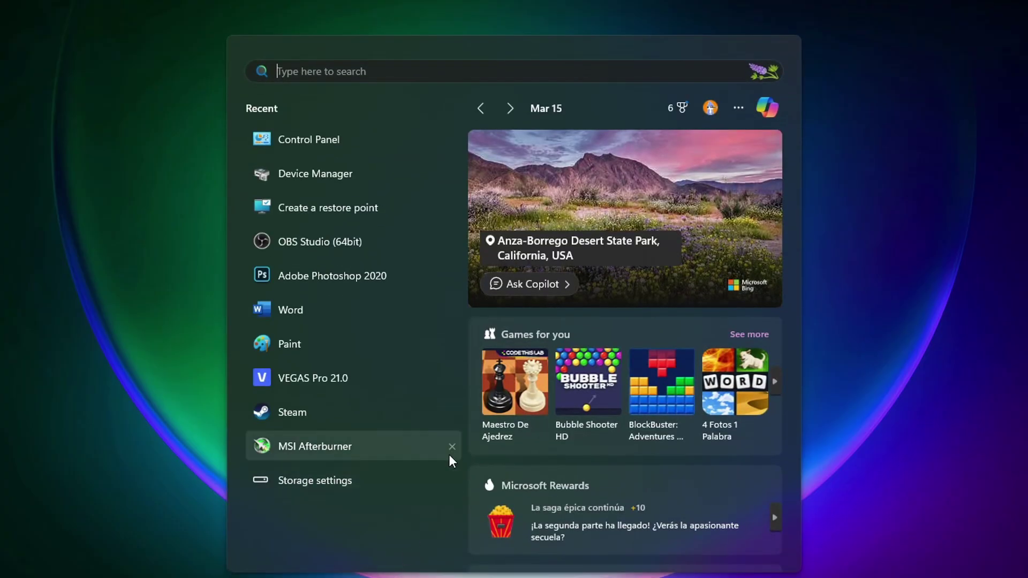
pyautogui.write('contr')
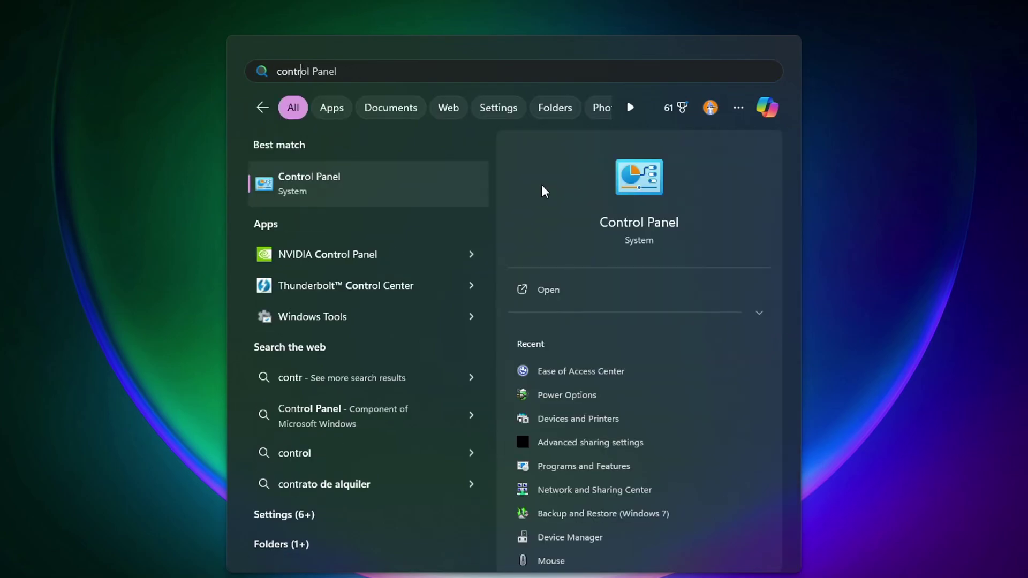
pyautogui.click(371, 190)
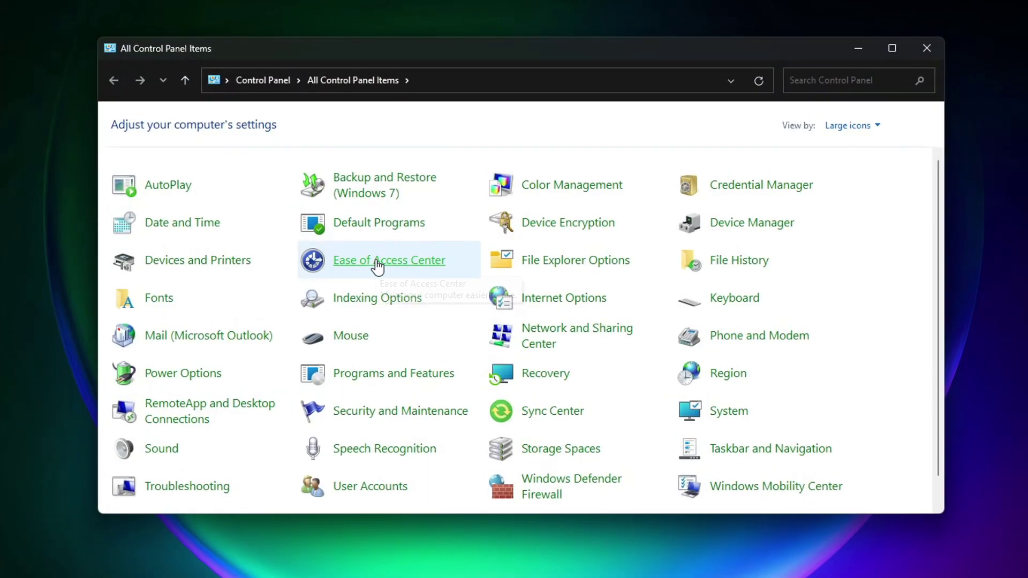
pyautogui.click(872, 128)
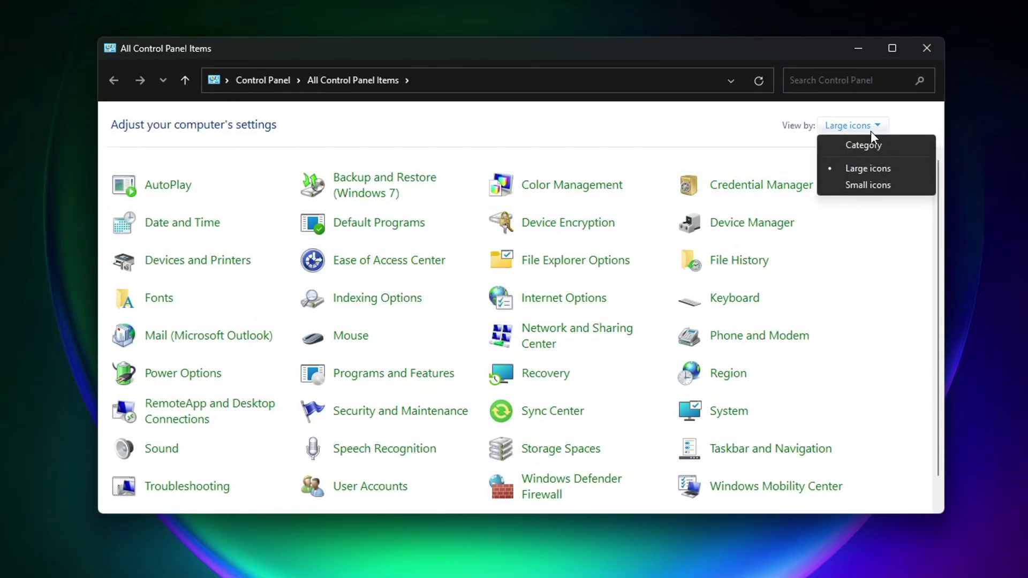
pyautogui.click(859, 169)
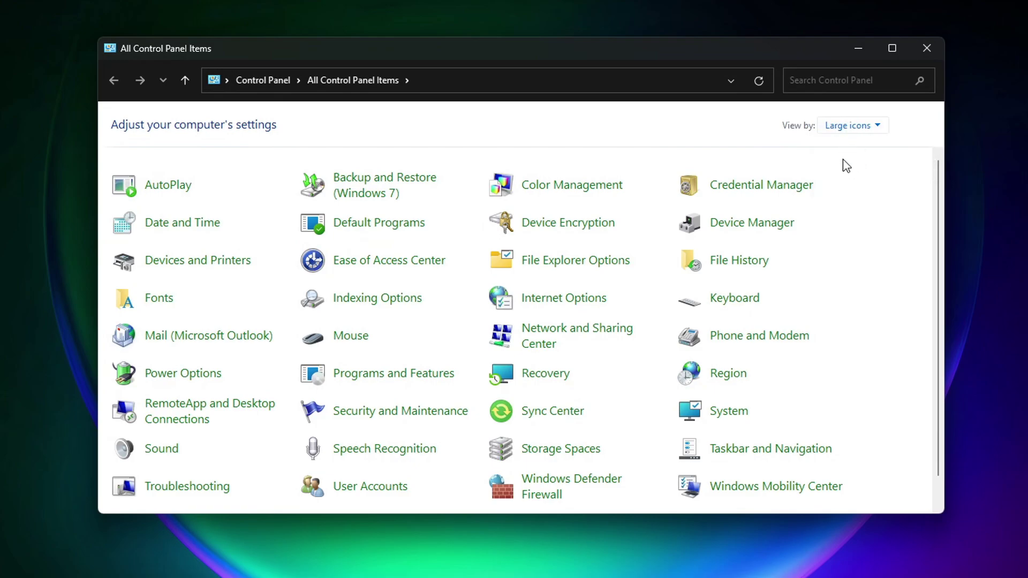
# Step: Open Network Connections via Network and Sharing Center and pick the Ethernet connection
pyautogui.click(550, 341)
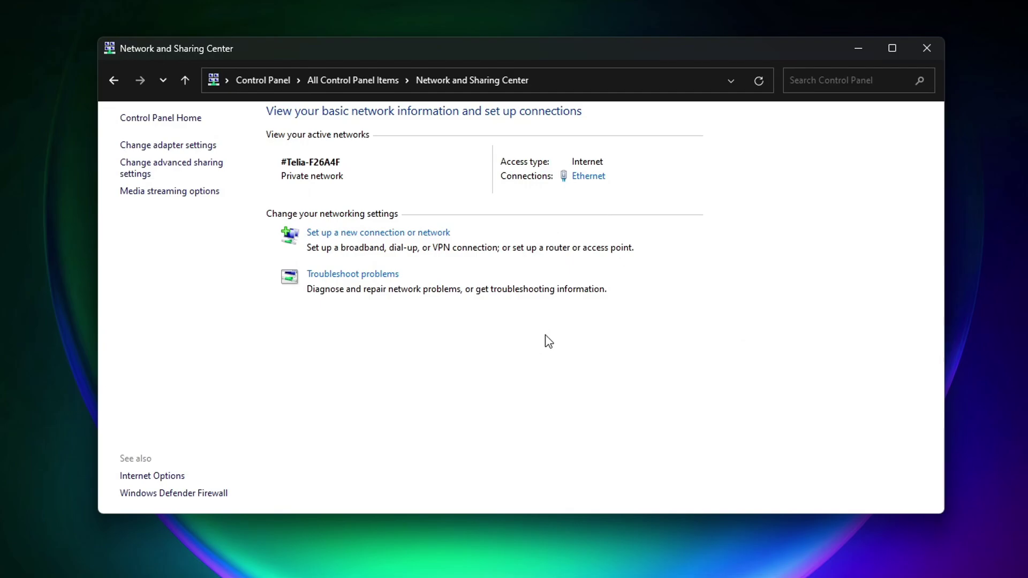
pyautogui.click(149, 153)
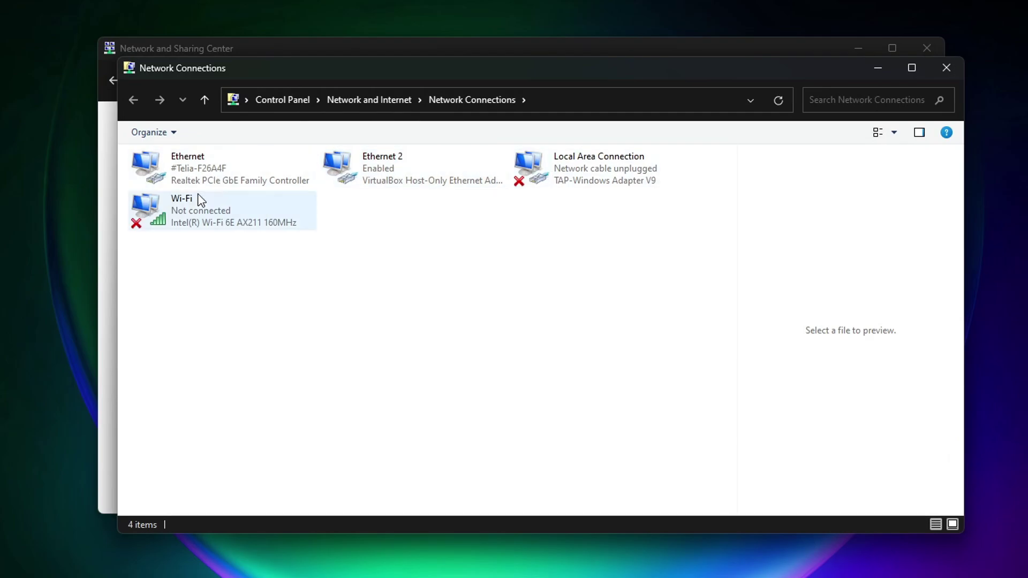
pyautogui.click(190, 174)
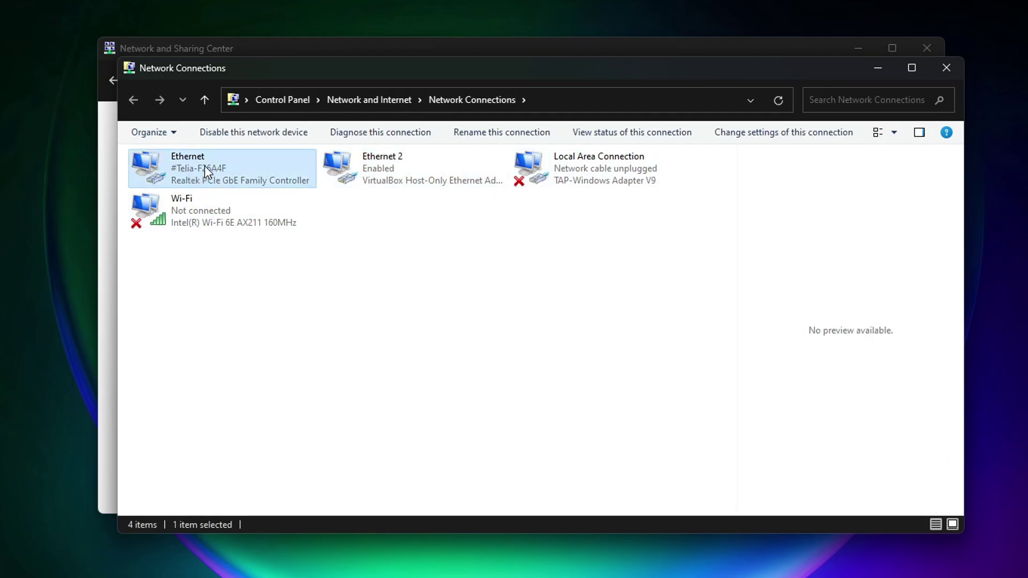
pyautogui.rightClick(205, 166)
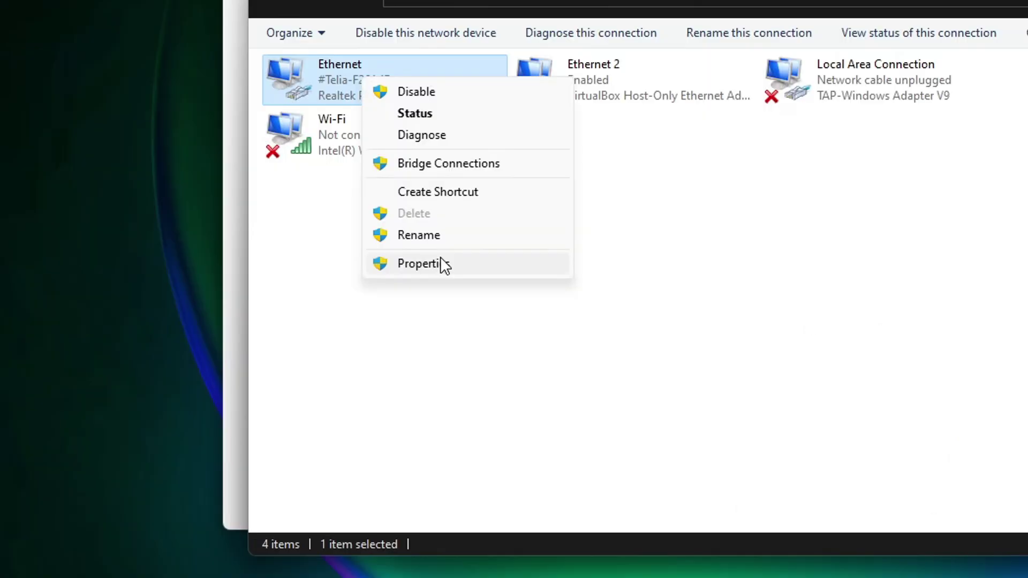
# Step: Set Ethernet IPv4 DNS servers to 8.8.8.8 preferred and 8.8.4.4 alternate, and confirm
pyautogui.click(249, 309)
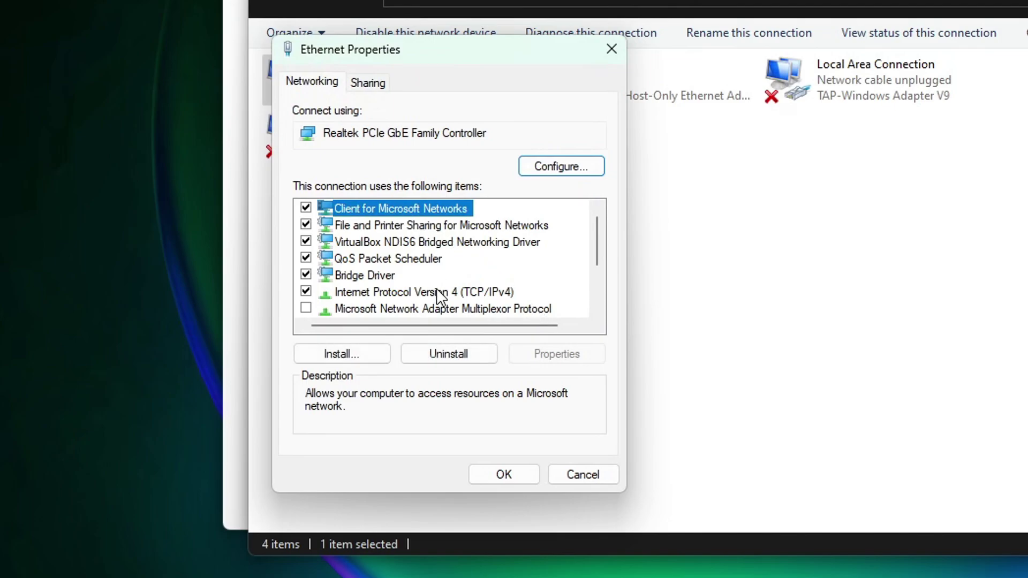
pyautogui.click(437, 292)
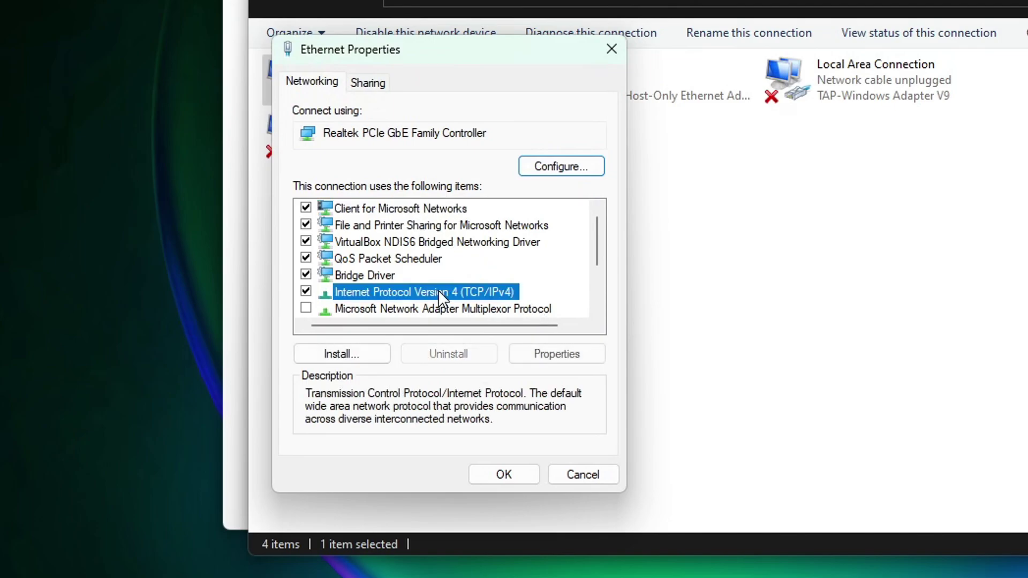
pyautogui.click(558, 351)
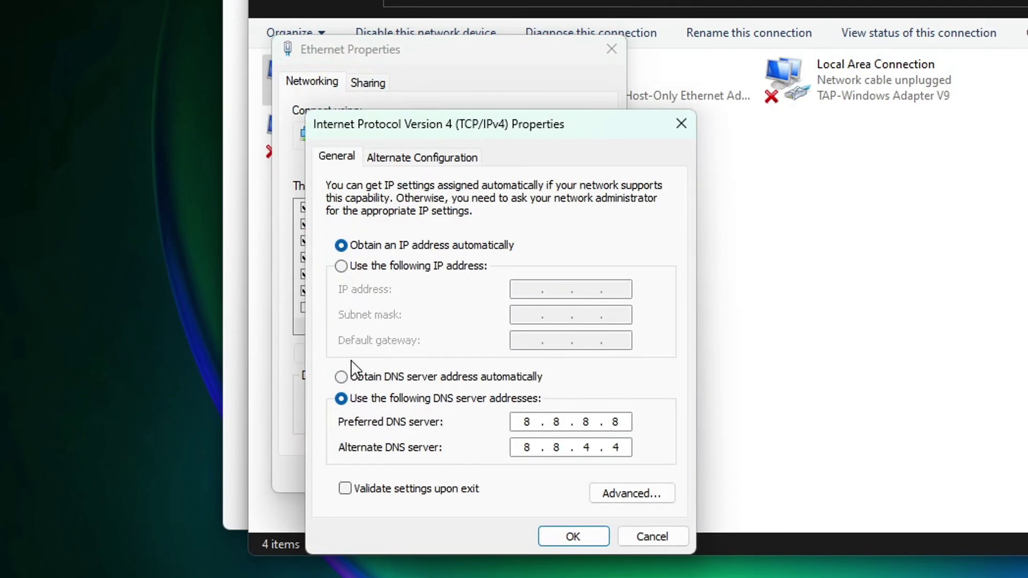
pyautogui.click(347, 376)
pyautogui.write('8.8.8.8')
pyautogui.click(525, 447)
pyautogui.write('8.8.4.4')
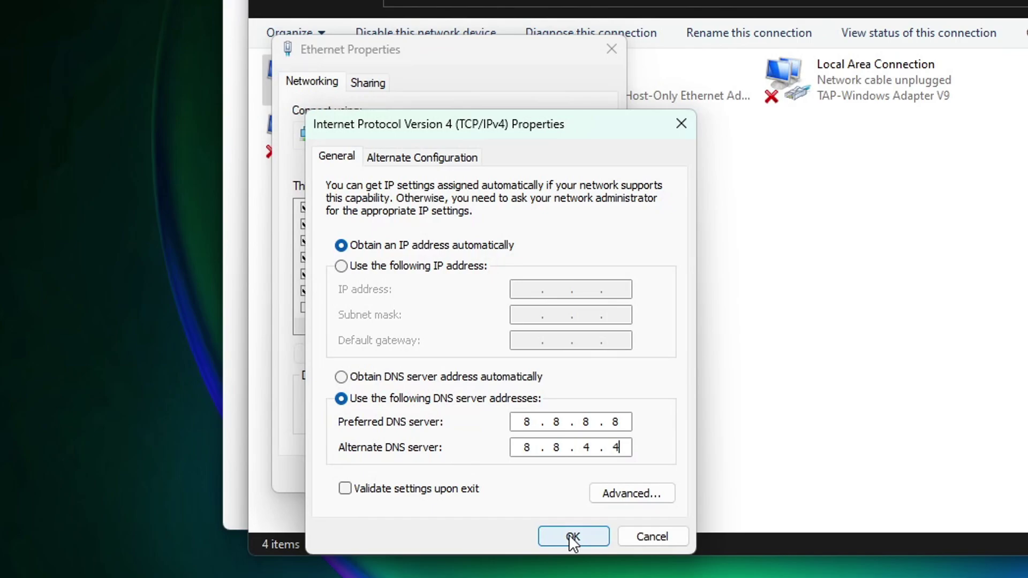
pyautogui.click(571, 536)
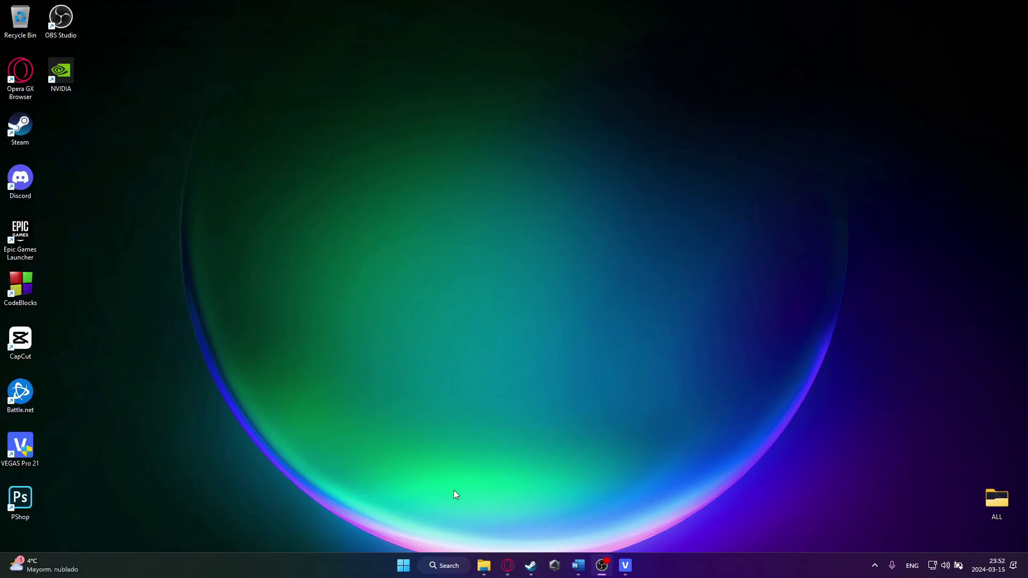
# Step: Launch Command Prompt as administrator from a Start search for cmd and centre its window
pyautogui.click(445, 563)
pyautogui.write('cmd')
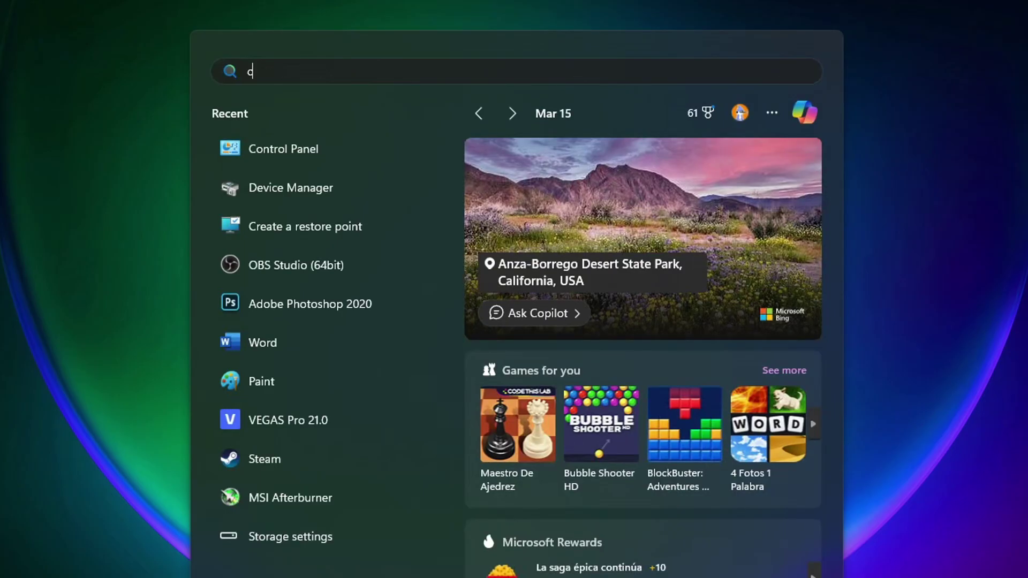
pyautogui.rightClick(323, 204)
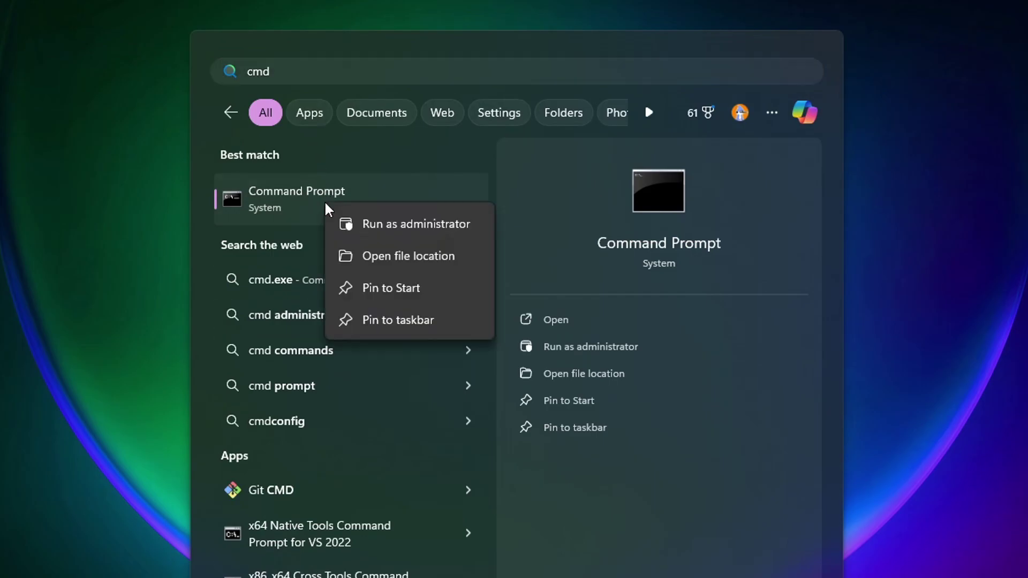
pyautogui.click(387, 225)
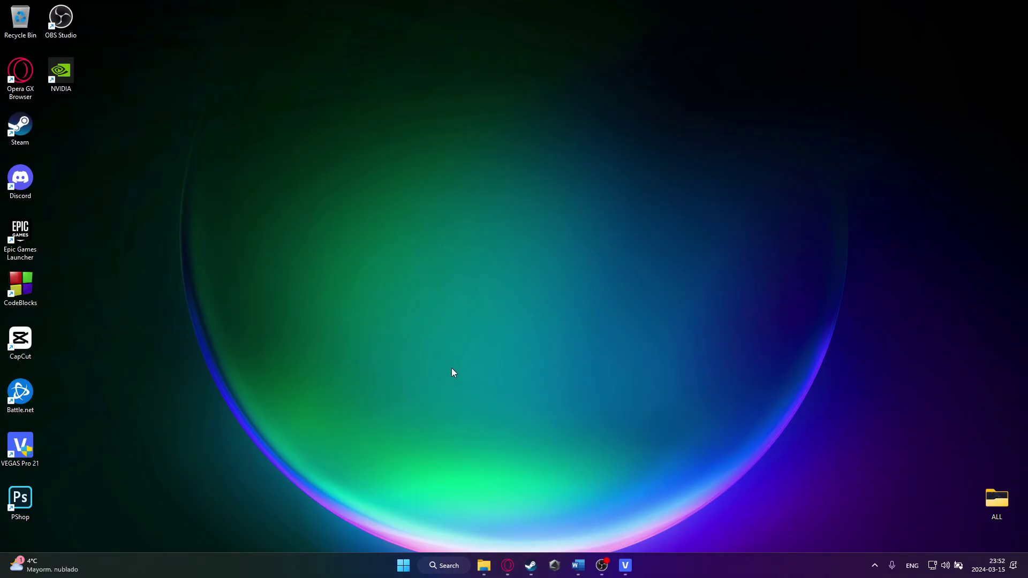
pyautogui.moveTo(267, 28); pyautogui.dragTo(489, 139)
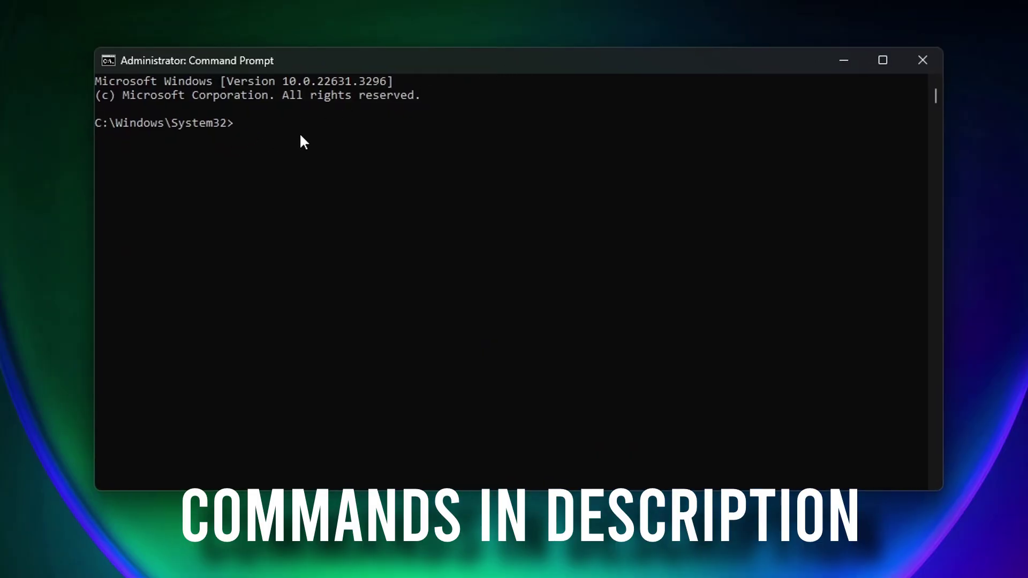
# Step: Flush the DNS cache with ipconfig /flushdns and re-register DNS with ipconfig /registerdns
pyautogui.write('ipconfig /flushdns')
pyautogui.press('Return')
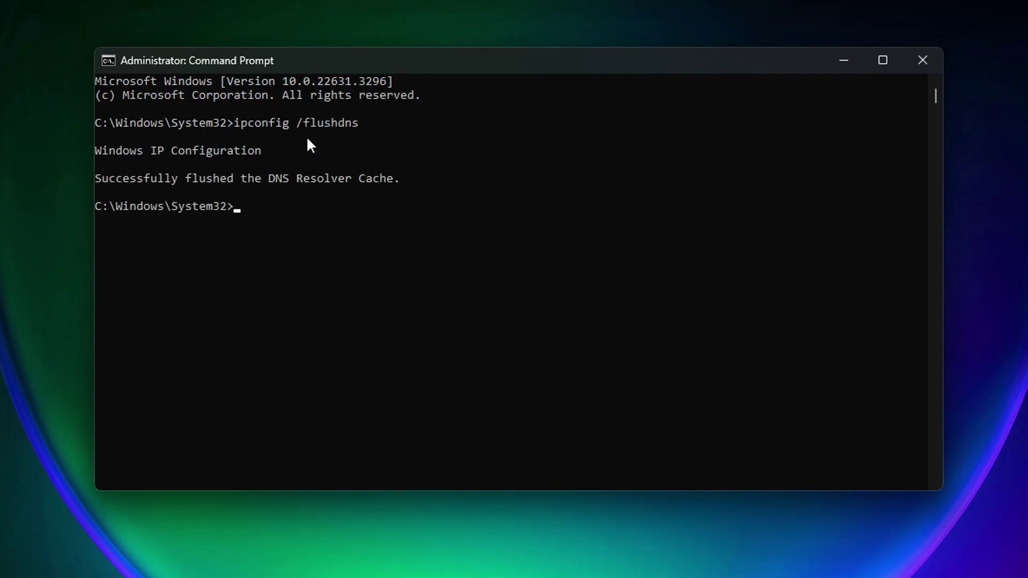
pyautogui.write('ipconfig /registerdns')
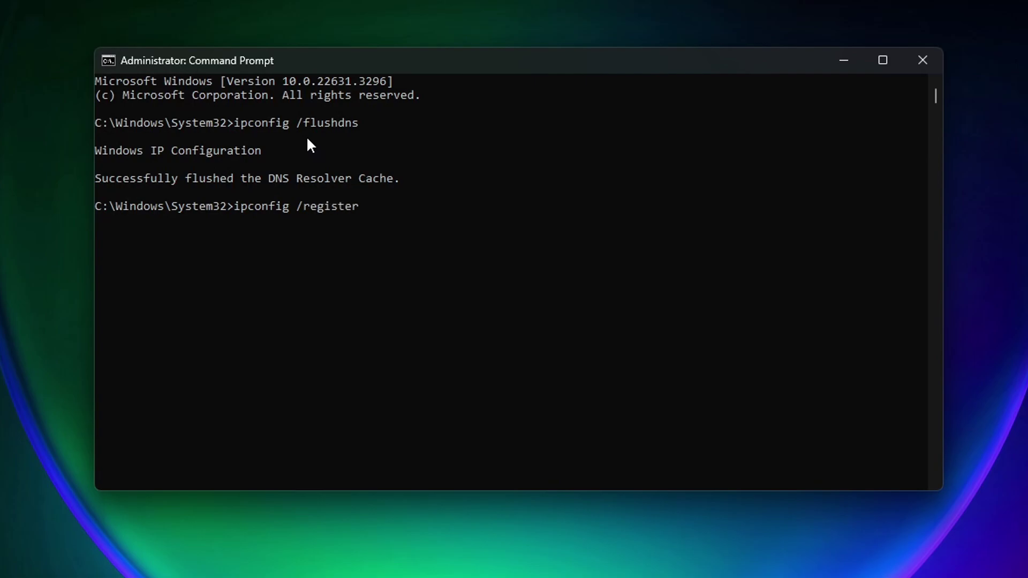
pyautogui.press('Return')
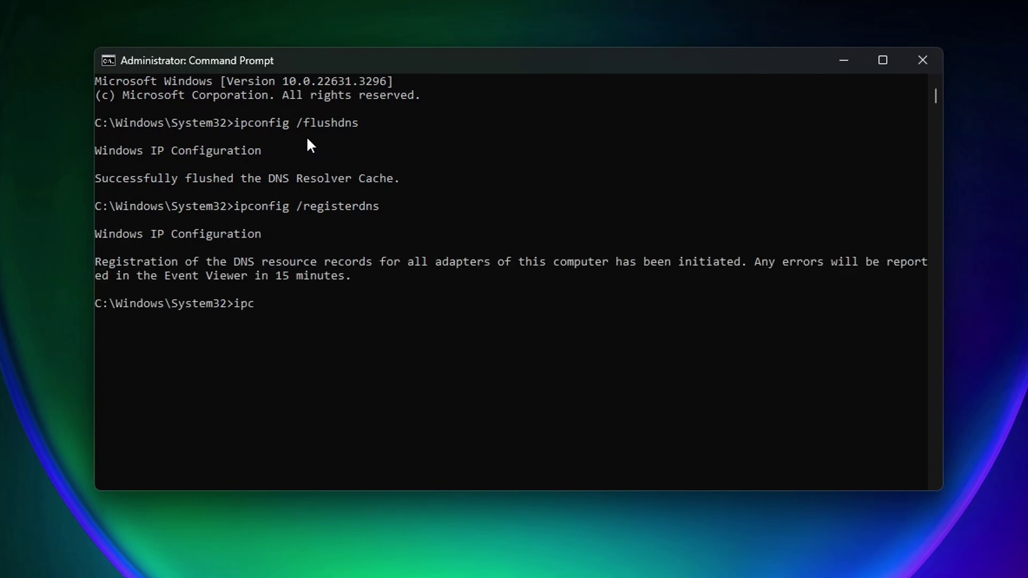
# Step: Release and renew the IP address, then reset Winsock with netsh winsock reset
pyautogui.write('ipconfig /release')
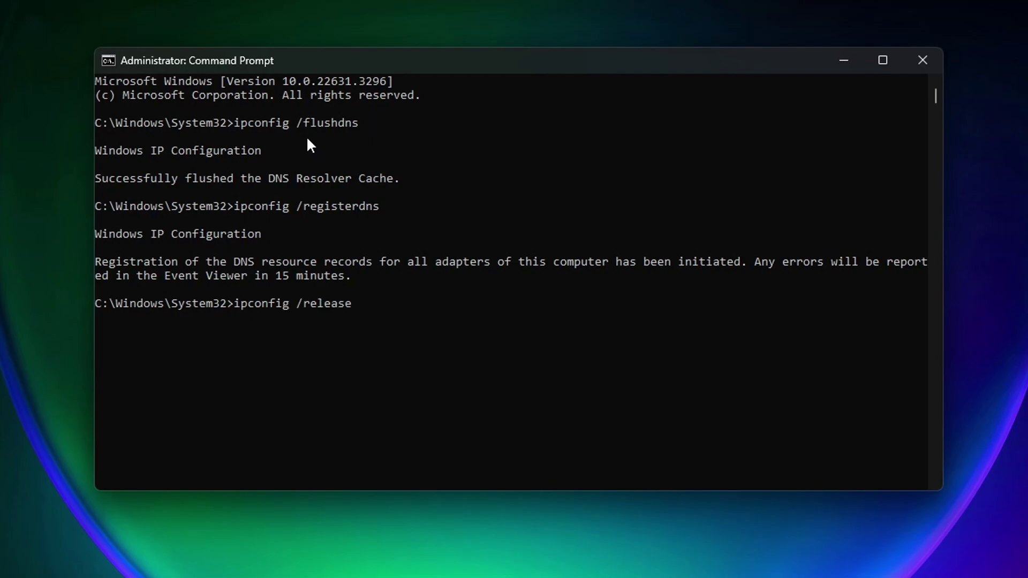
pyautogui.press('Return')
pyautogui.write('i')
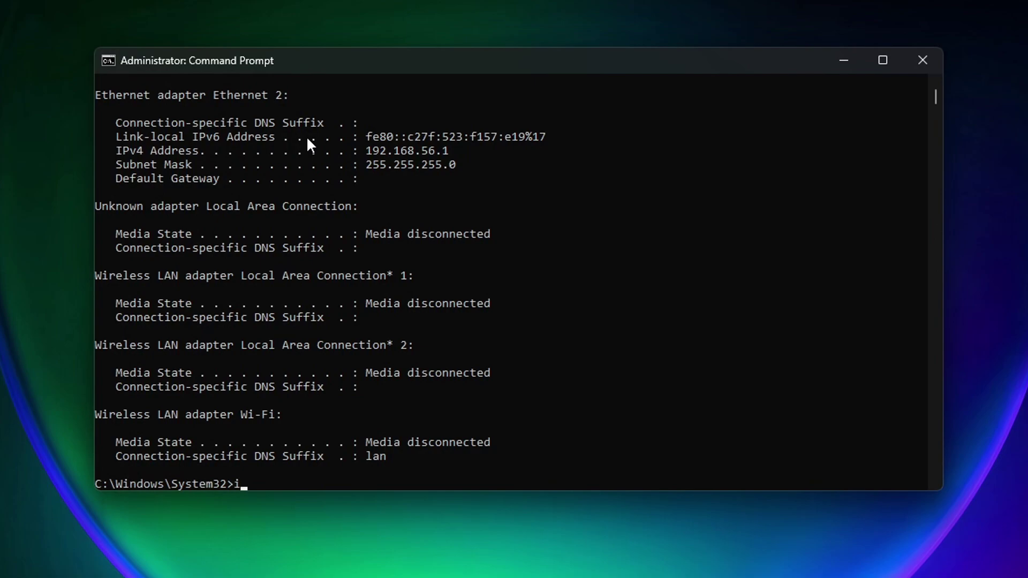
pyautogui.write('pconfig /renew')
pyautogui.press('Return')
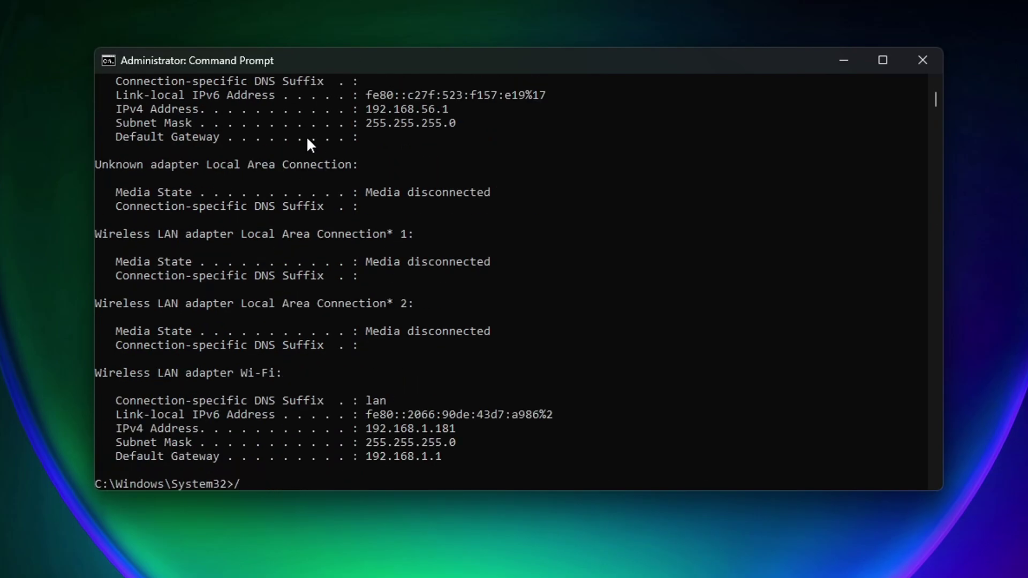
pyautogui.write('netsh winsock reset')
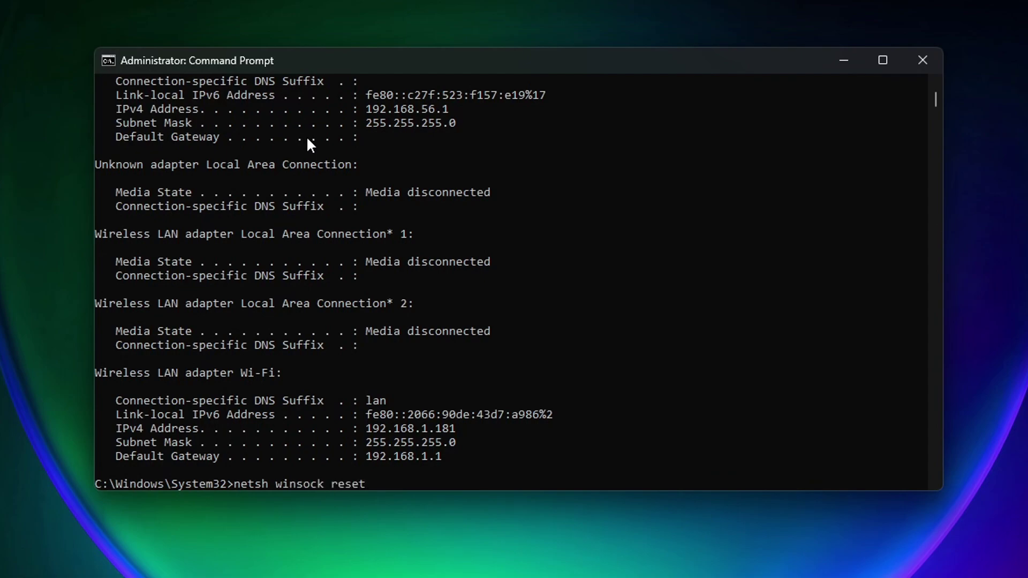
pyautogui.press('Return')
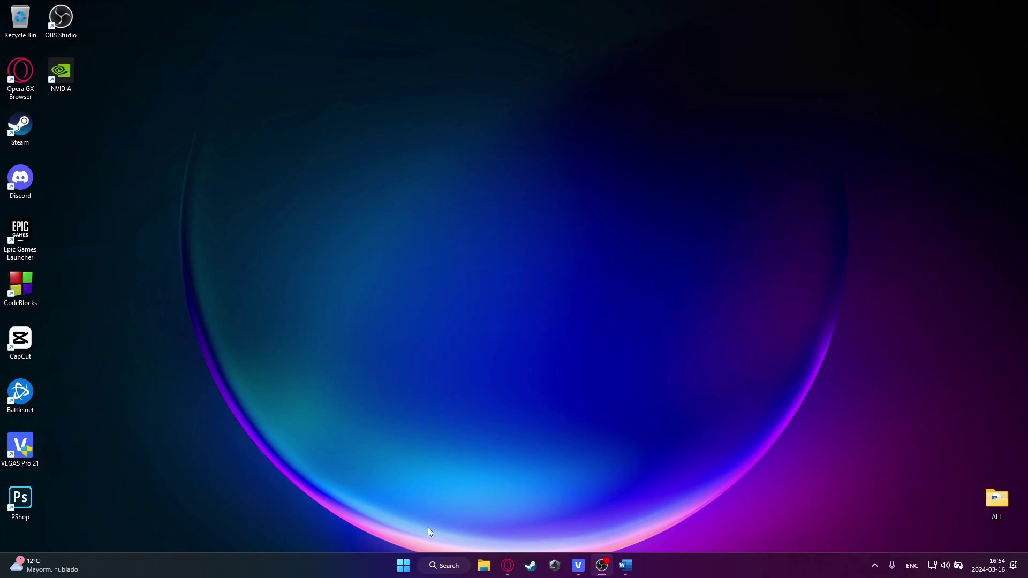
# Step: Open Device Manager from a search for dev and move its window toward the centre
pyautogui.click(443, 569)
pyautogui.write('de')
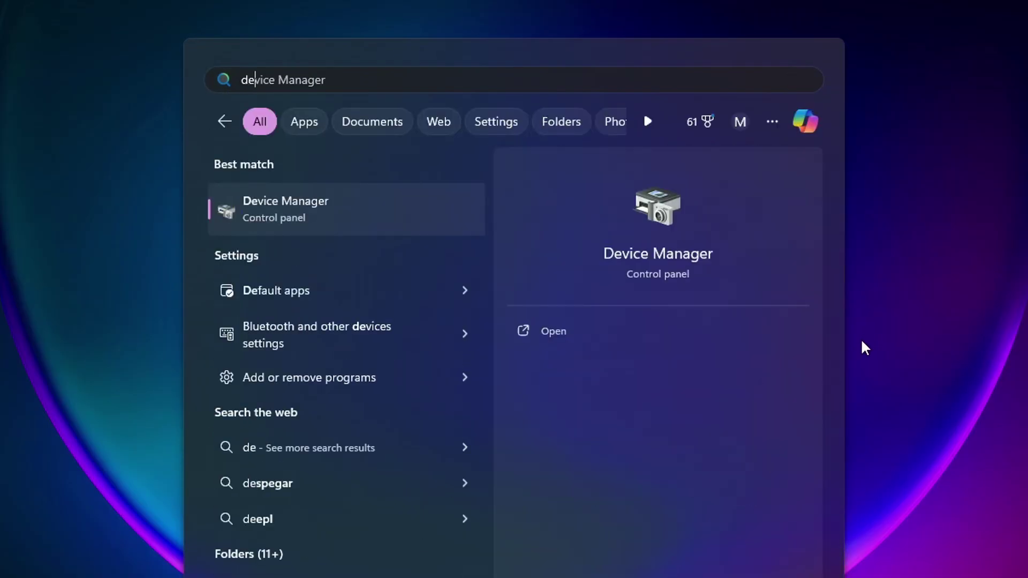
pyautogui.write('v')
pyautogui.click(306, 212)
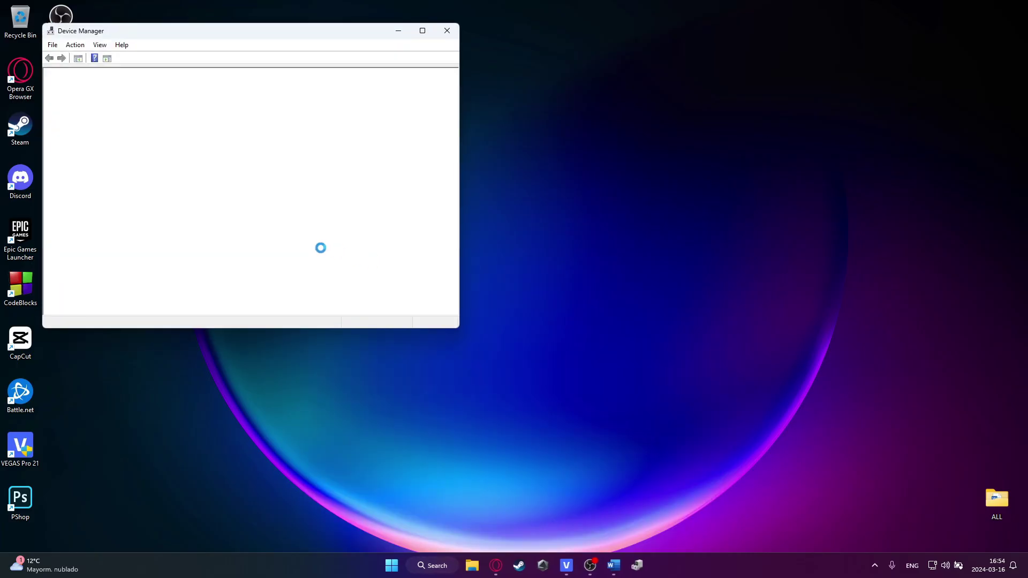
pyautogui.moveTo(158, 36); pyautogui.dragTo(307, 47)
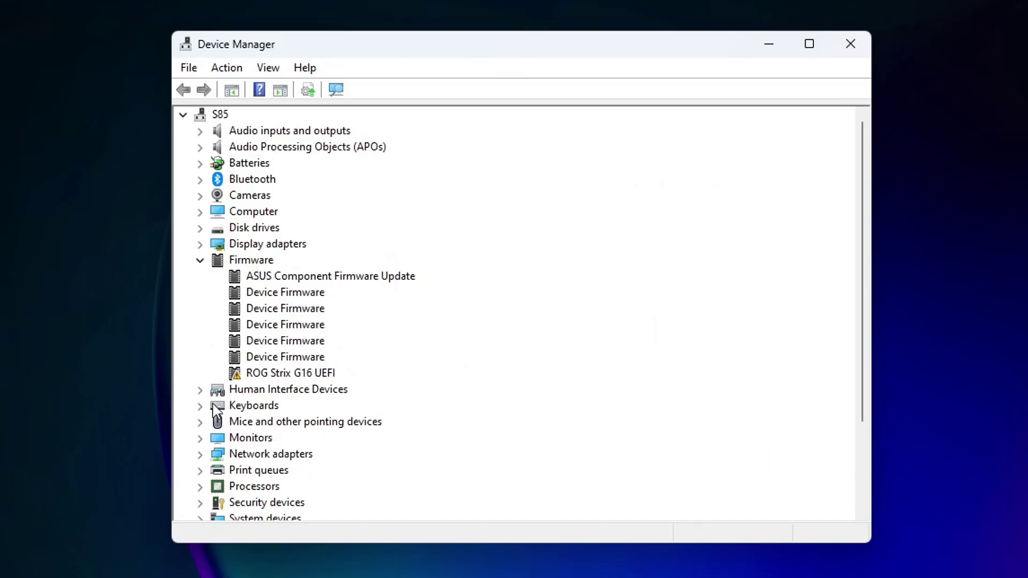
# Step: Expand Network adapters and open the Realtek PCIe GbE Family Controller's Properties
pyautogui.click(207, 171)
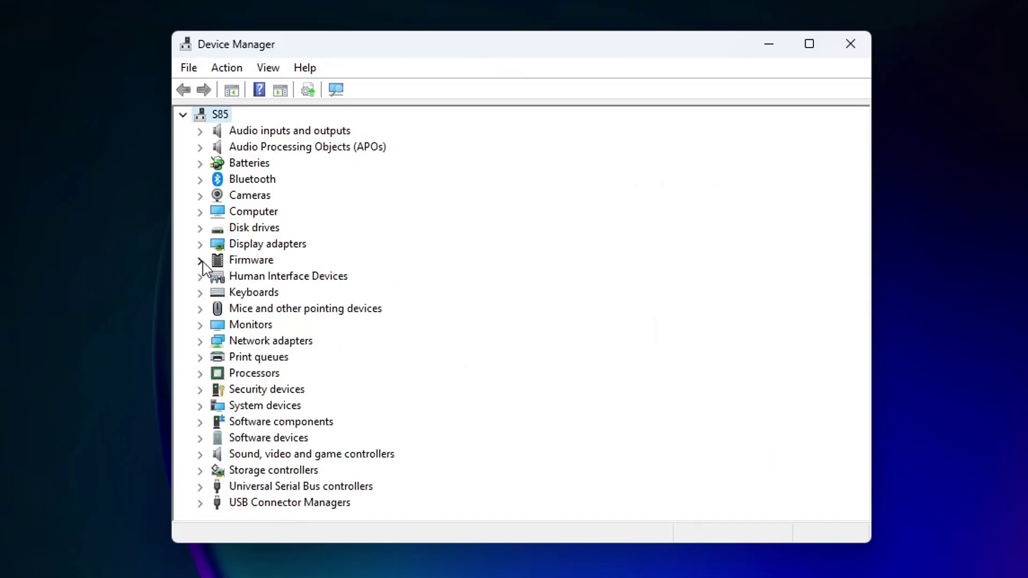
pyautogui.click(200, 341)
pyautogui.click(272, 325)
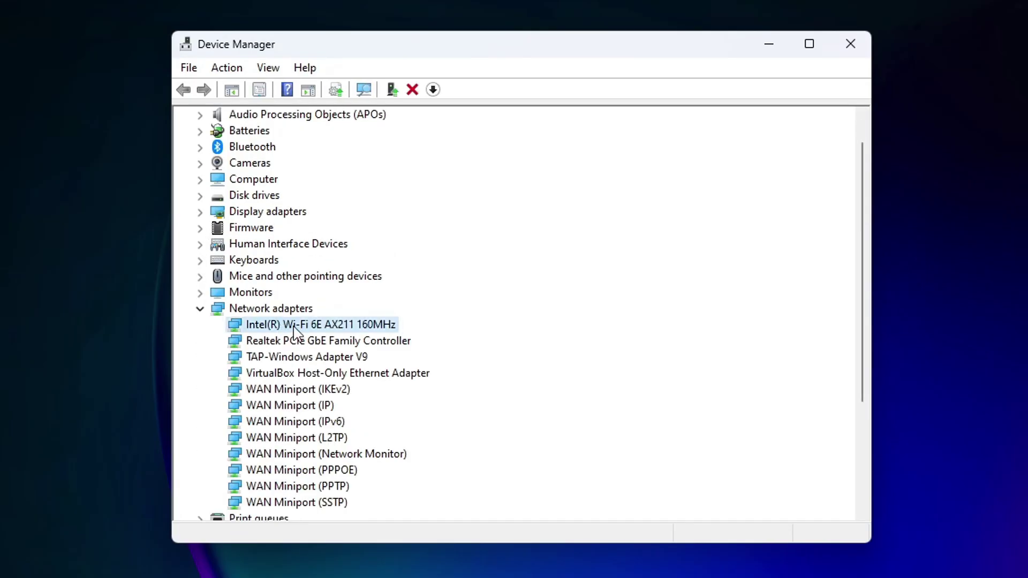
pyautogui.click(279, 342)
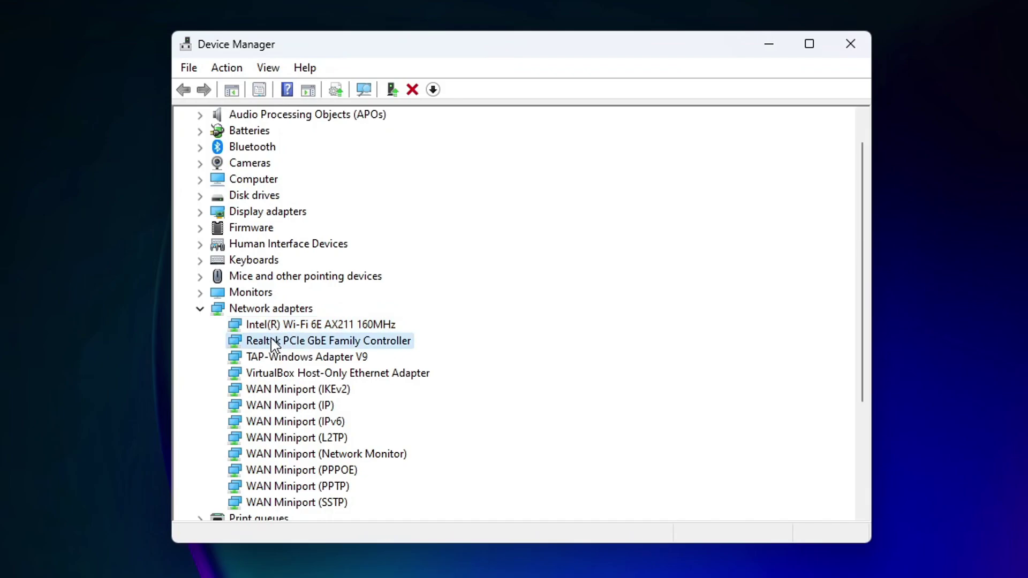
pyautogui.rightClick(282, 343)
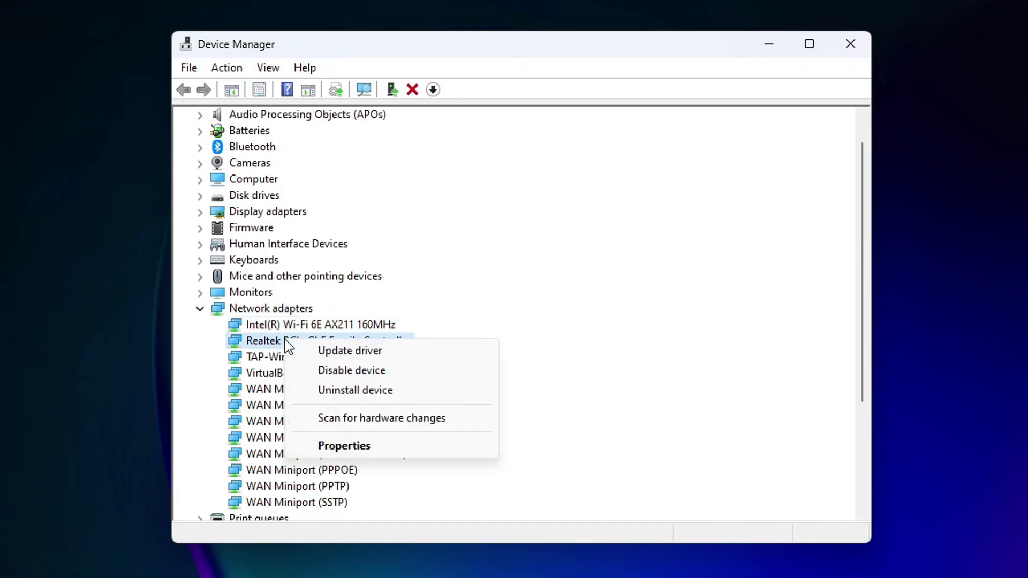
pyautogui.click(348, 446)
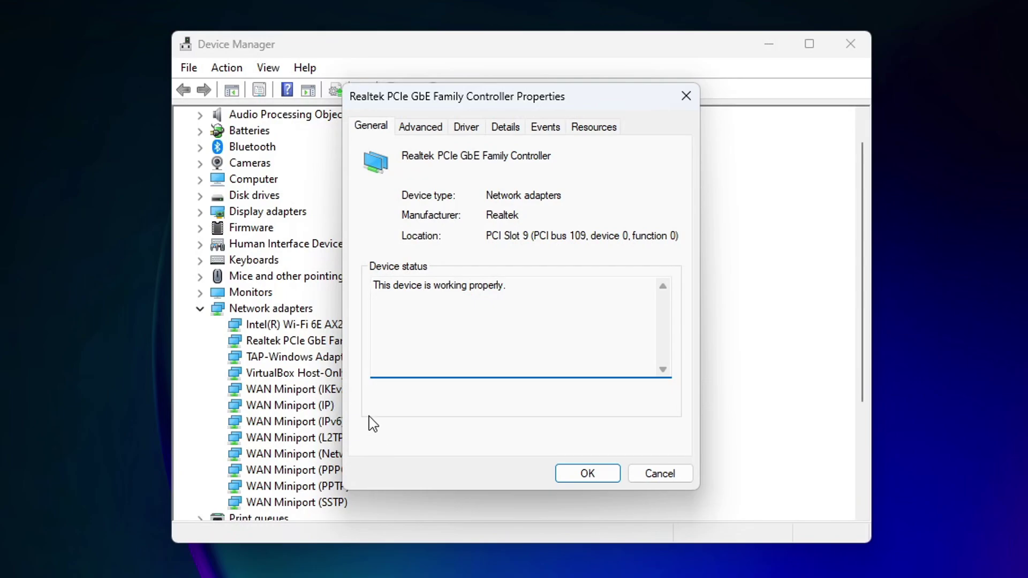
# Step: On the Advanced tab, set Advanced EEE, ARP Offload and Auto Disable Gigabit to Disabled
pyautogui.click(430, 138)
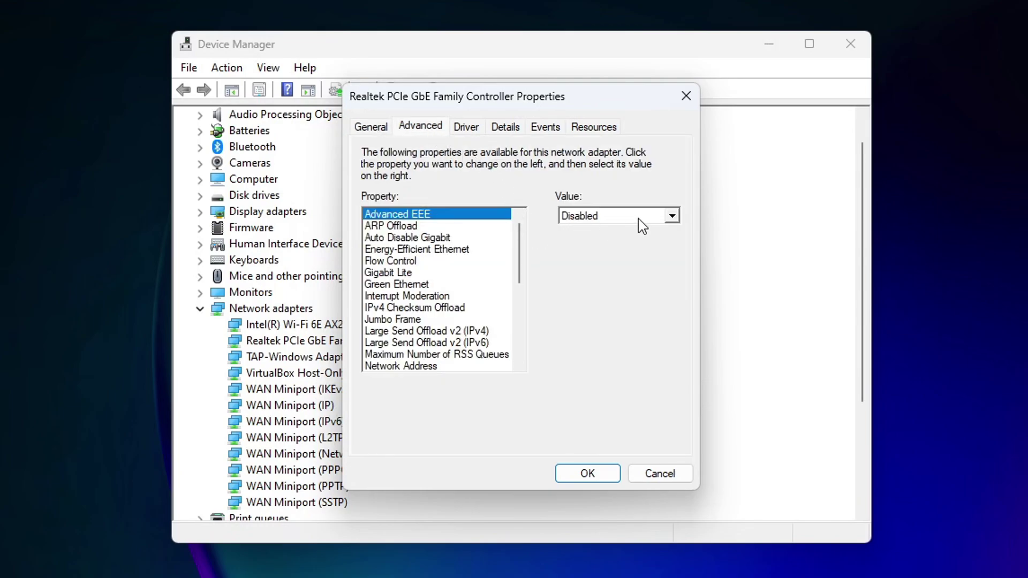
pyautogui.click(672, 216)
pyautogui.click(625, 233)
pyautogui.click(438, 225)
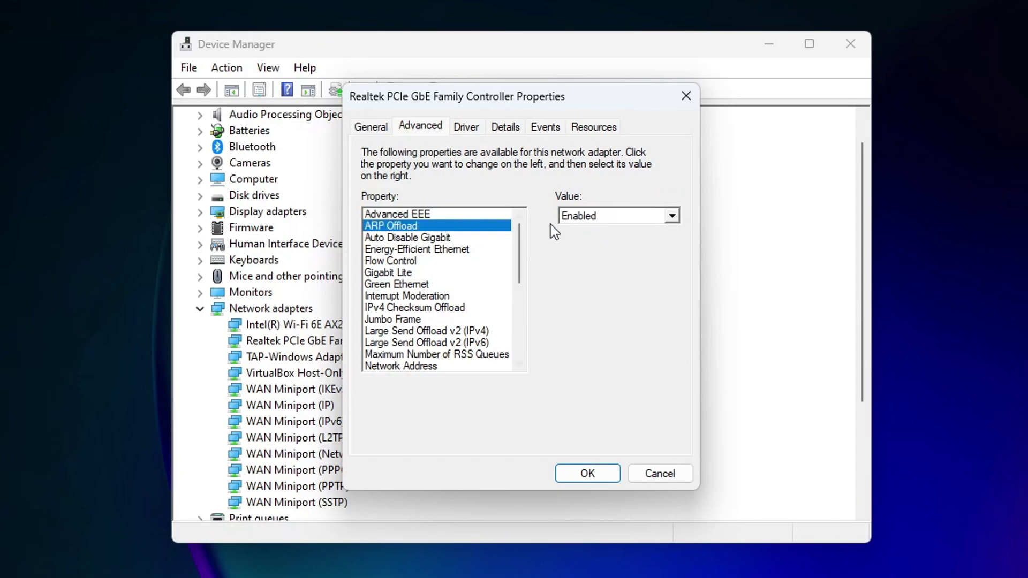
pyautogui.click(669, 217)
pyautogui.click(598, 234)
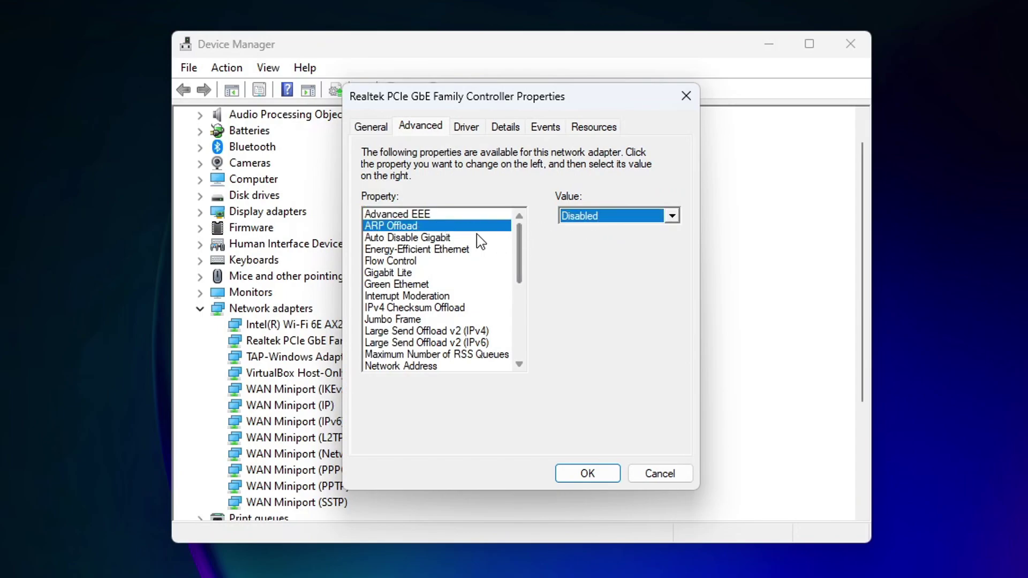
pyautogui.click(445, 237)
pyautogui.click(652, 215)
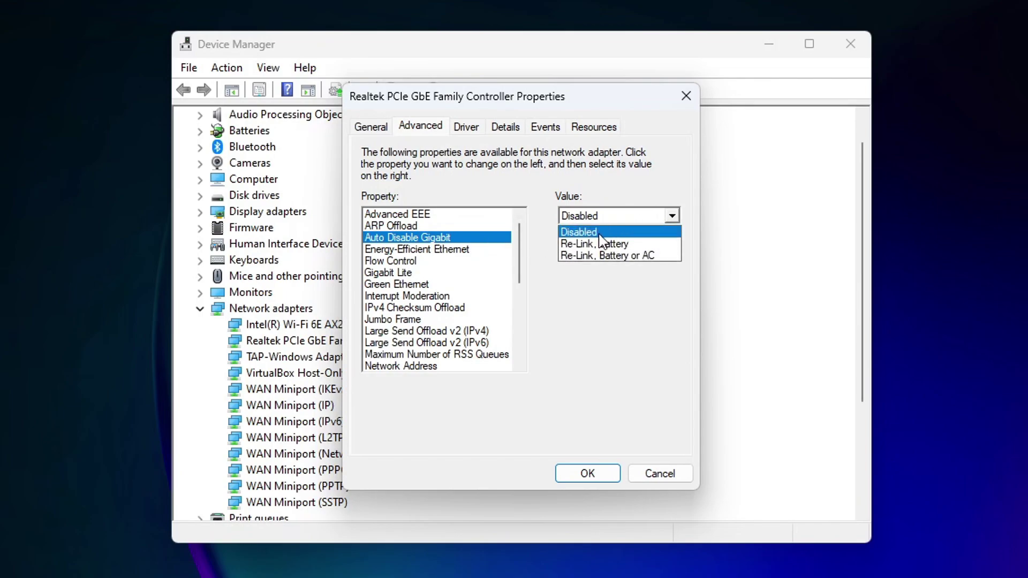
pyautogui.click(600, 233)
# Step: Set Energy-Efficient Ethernet, Flow Control, Gigabit Lite and Green Ethernet to Disabled
pyautogui.click(408, 249)
pyautogui.click(671, 215)
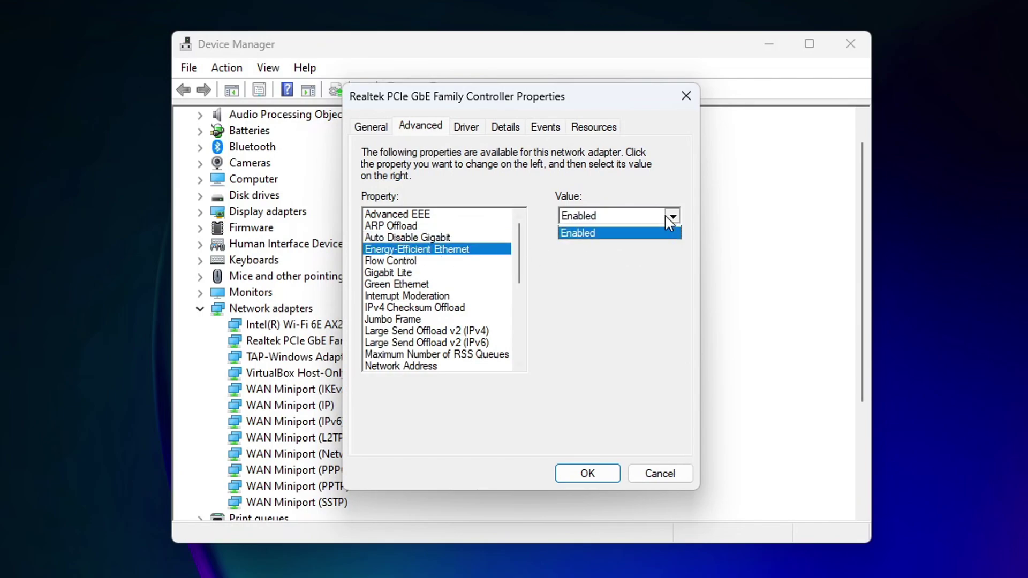
pyautogui.click(599, 232)
pyautogui.click(394, 261)
pyautogui.click(672, 215)
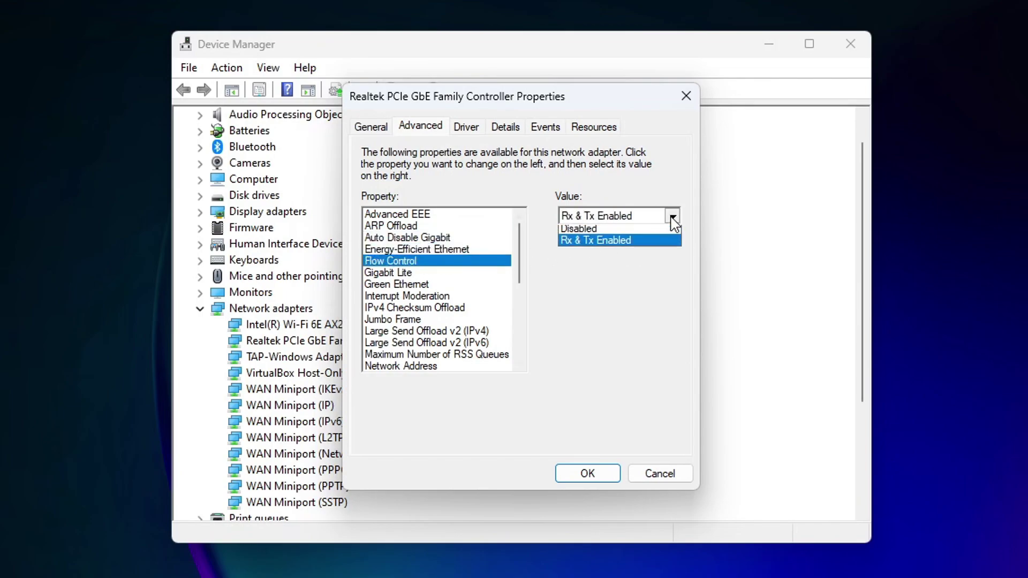
pyautogui.click(616, 227)
pyautogui.click(390, 272)
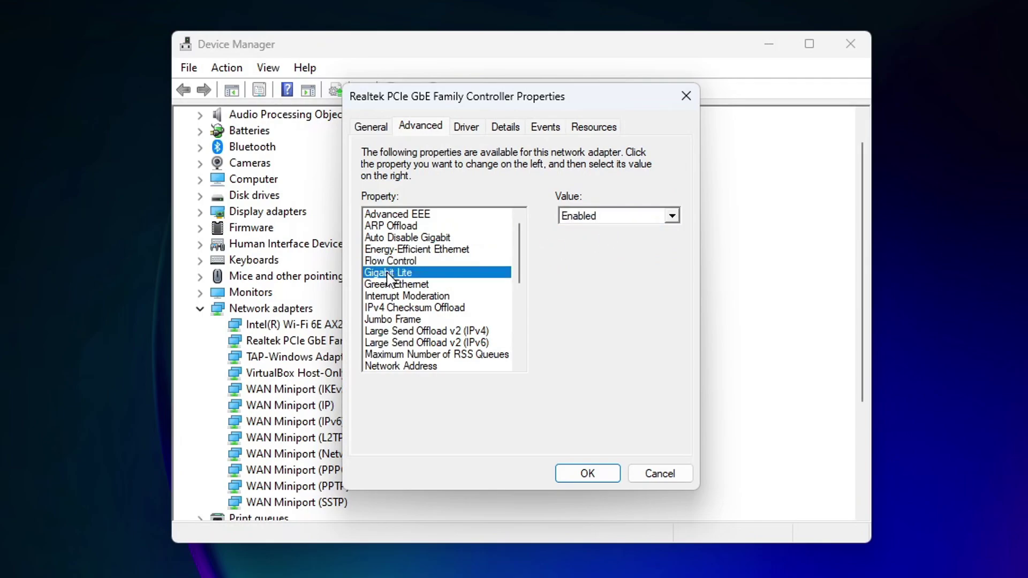
pyautogui.click(672, 216)
pyautogui.click(600, 229)
pyautogui.click(413, 285)
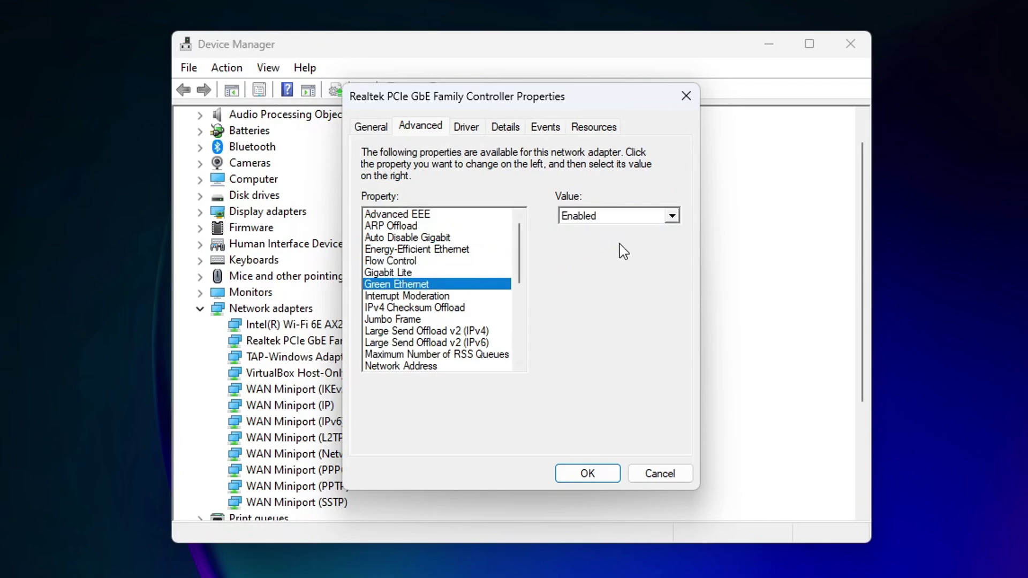
pyautogui.click(671, 215)
pyautogui.click(589, 232)
# Step: Disable Interrupt Moderation, IPv4 Checksum Offload, and Large Send Offload v2 for IPv4 and IPv6
pyautogui.click(439, 296)
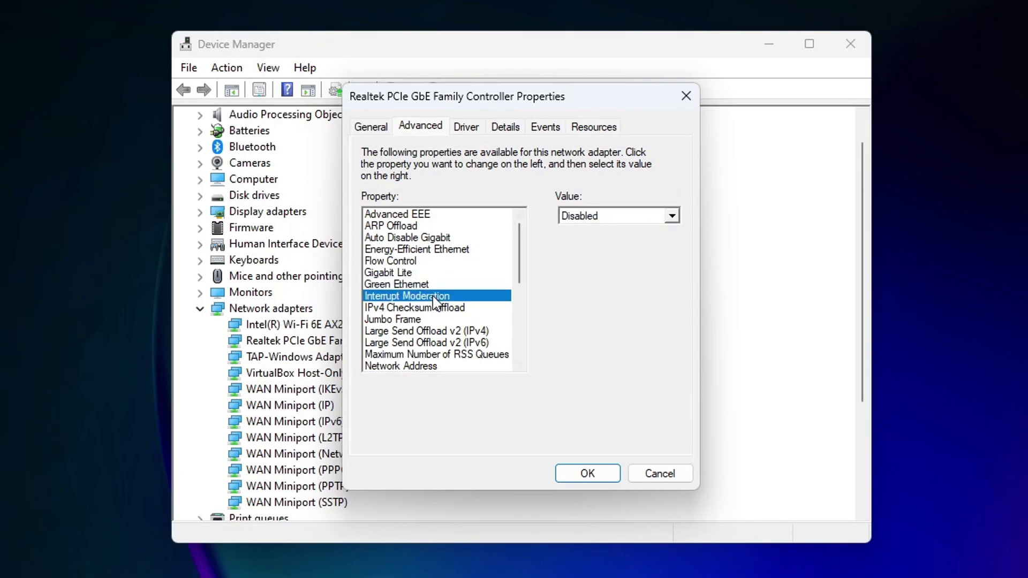
pyautogui.click(672, 216)
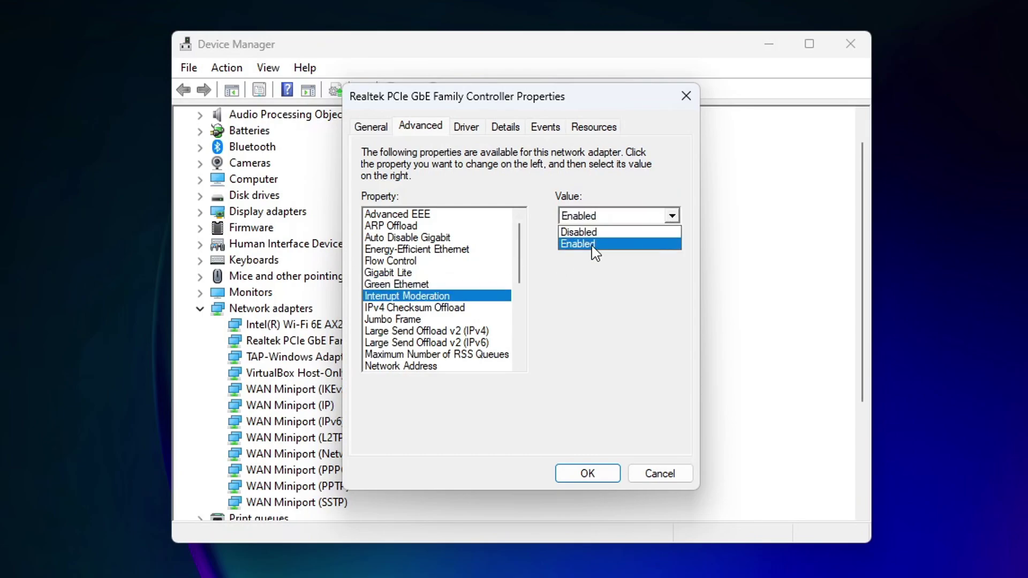
pyautogui.click(589, 232)
pyautogui.click(408, 309)
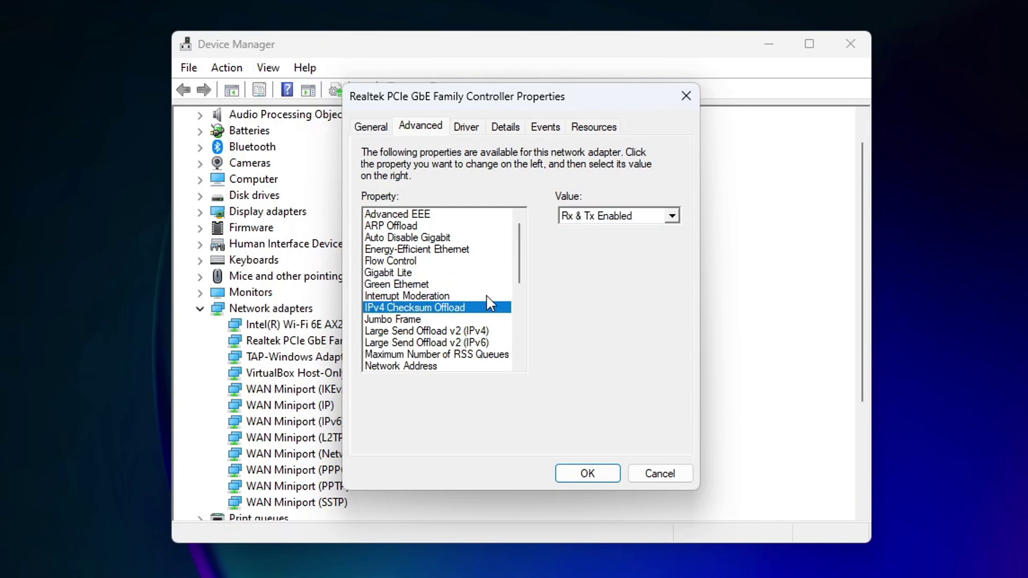
pyautogui.click(662, 215)
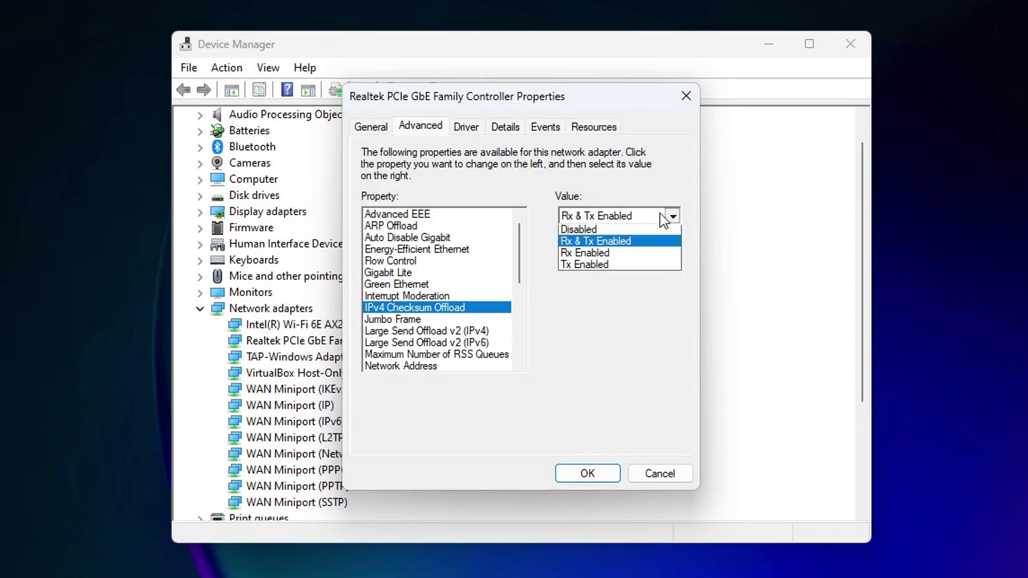
pyautogui.click(587, 231)
pyautogui.click(404, 332)
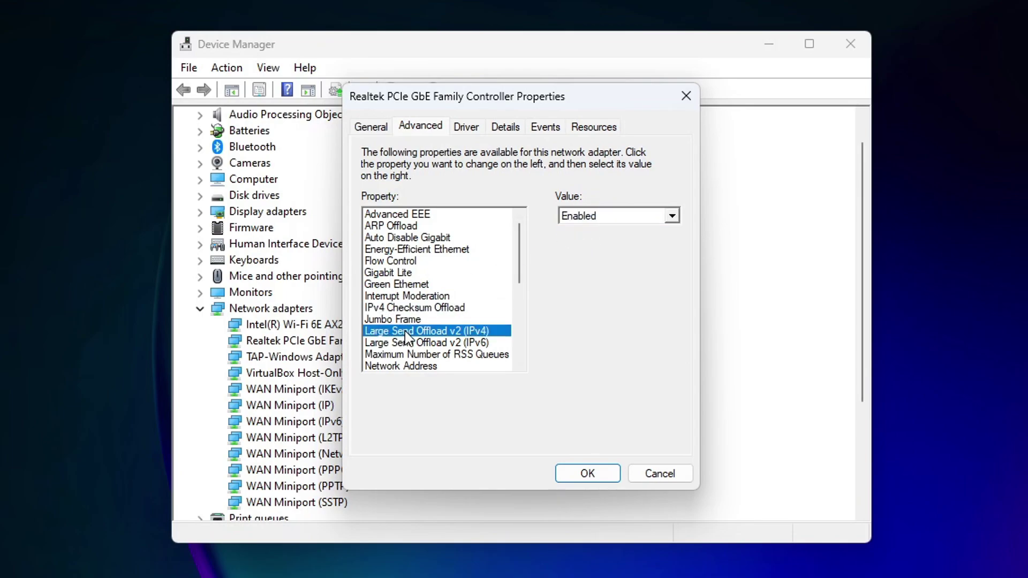
pyautogui.click(673, 217)
pyautogui.click(624, 232)
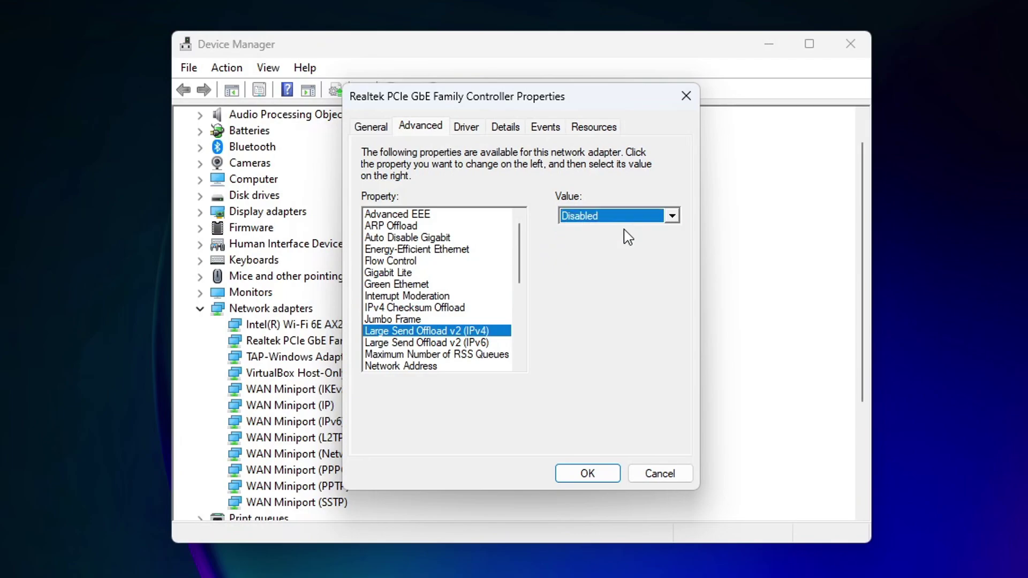
pyautogui.click(469, 342)
pyautogui.click(667, 217)
pyautogui.click(651, 232)
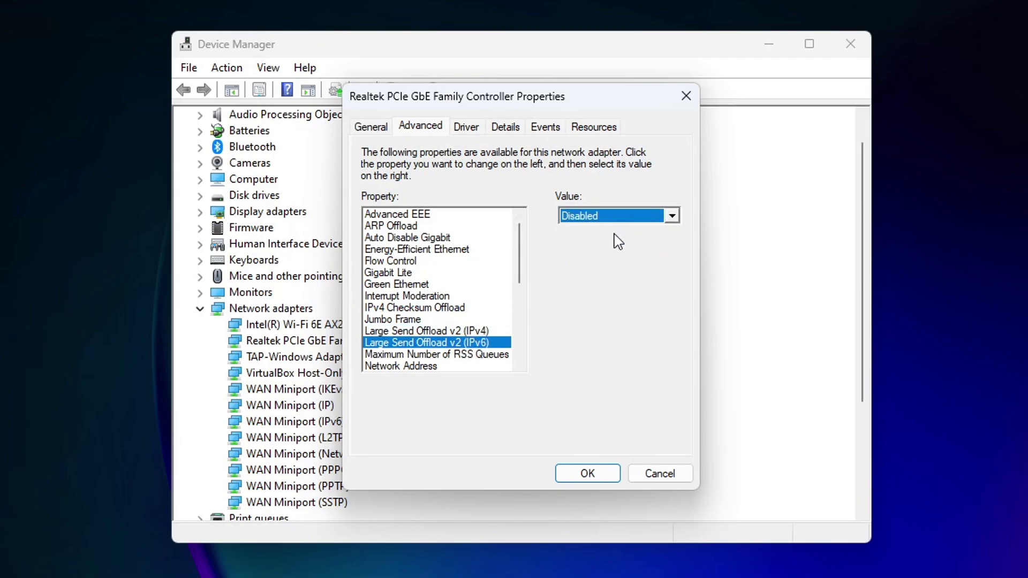
pyautogui.moveTo(519, 271); pyautogui.dragTo(518, 307)
# Step: Set RSS Queues to 4, Power Saving Mode Disabled, Priority & VLAN to Priority Enabled, keeping RSS Enabled
pyautogui.click(480, 273)
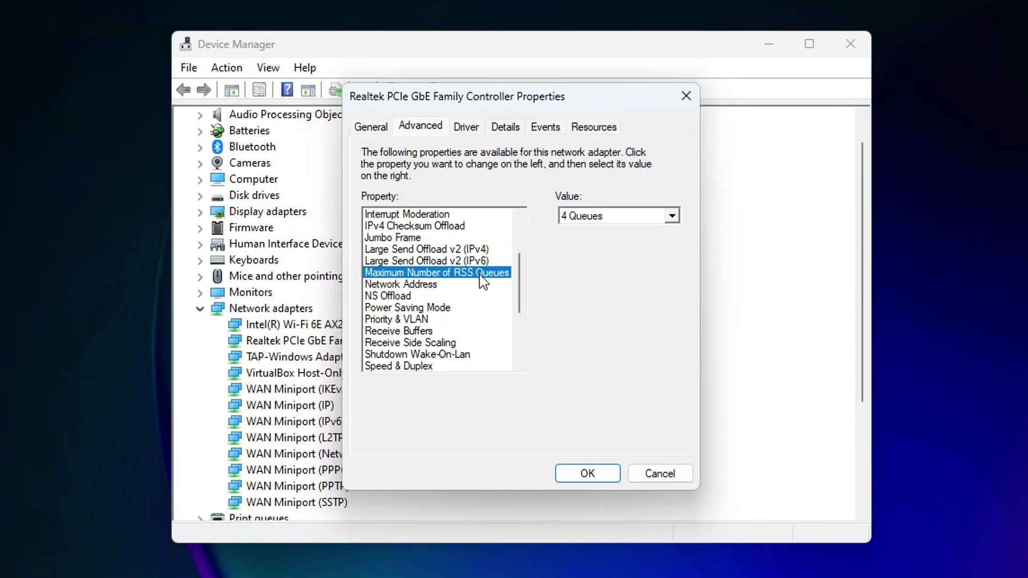
pyautogui.click(641, 217)
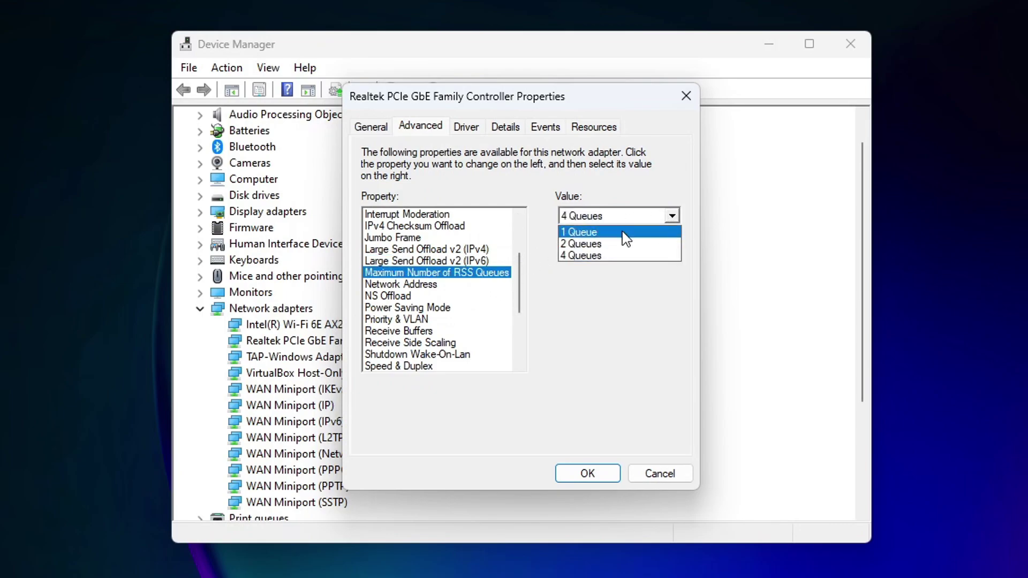
pyautogui.click(586, 259)
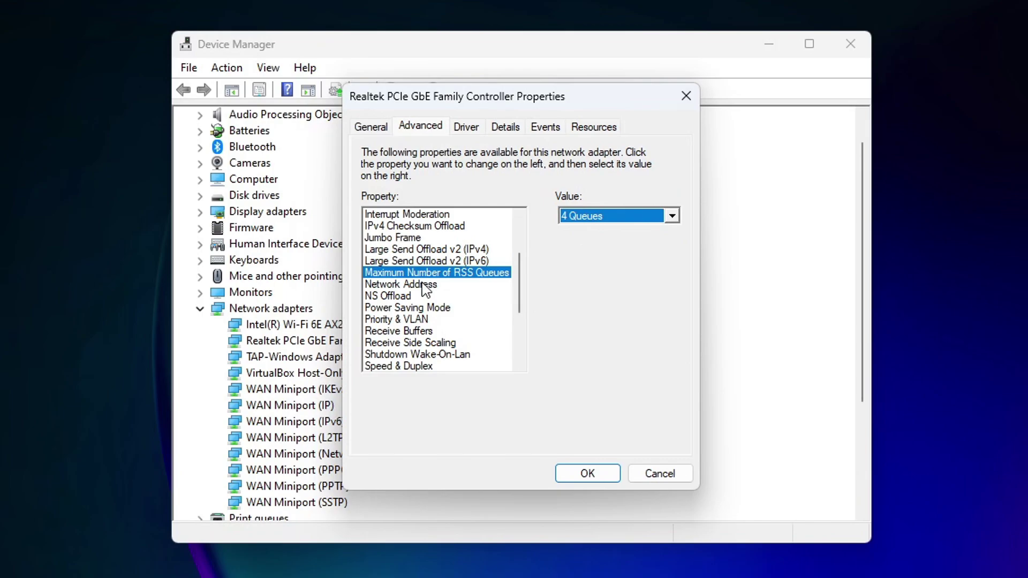
pyautogui.click(407, 308)
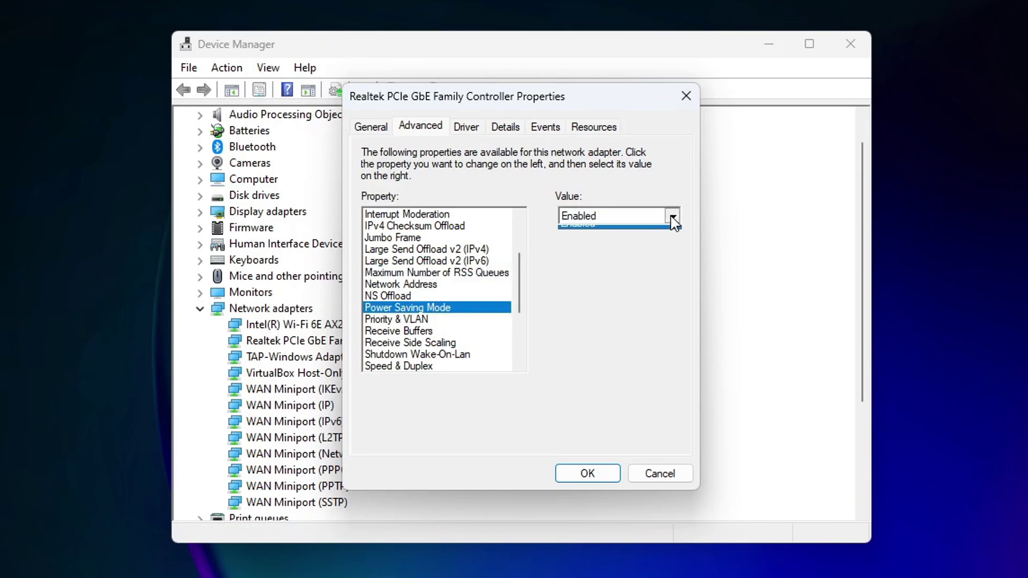
pyautogui.click(672, 216)
pyautogui.click(602, 232)
pyautogui.click(423, 320)
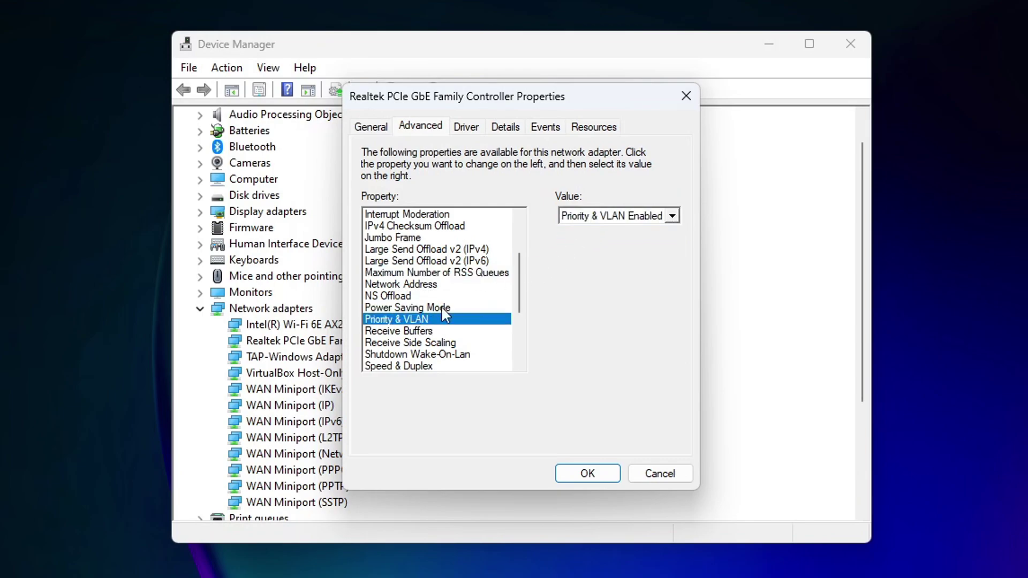
pyautogui.click(664, 219)
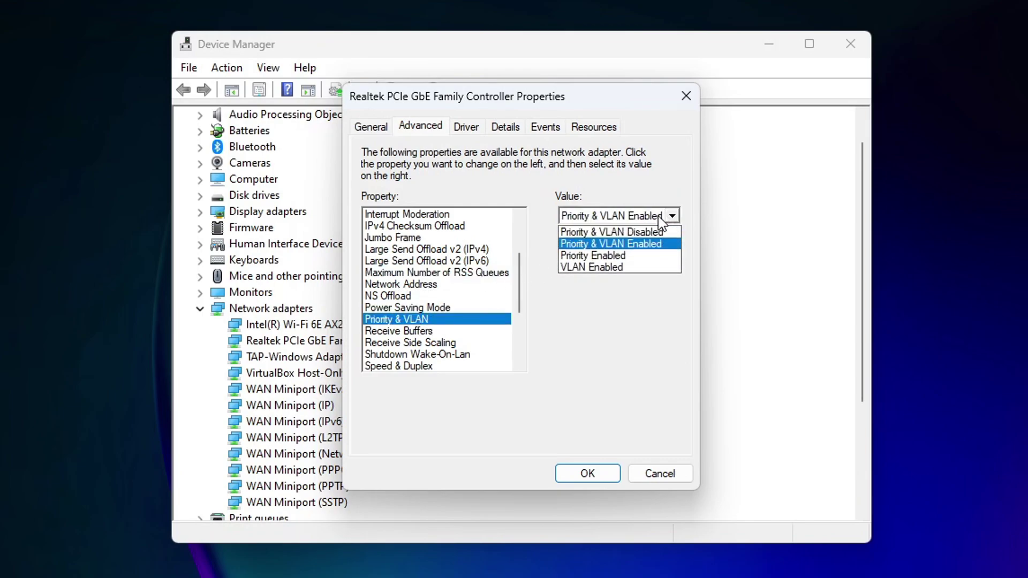
pyautogui.click(603, 256)
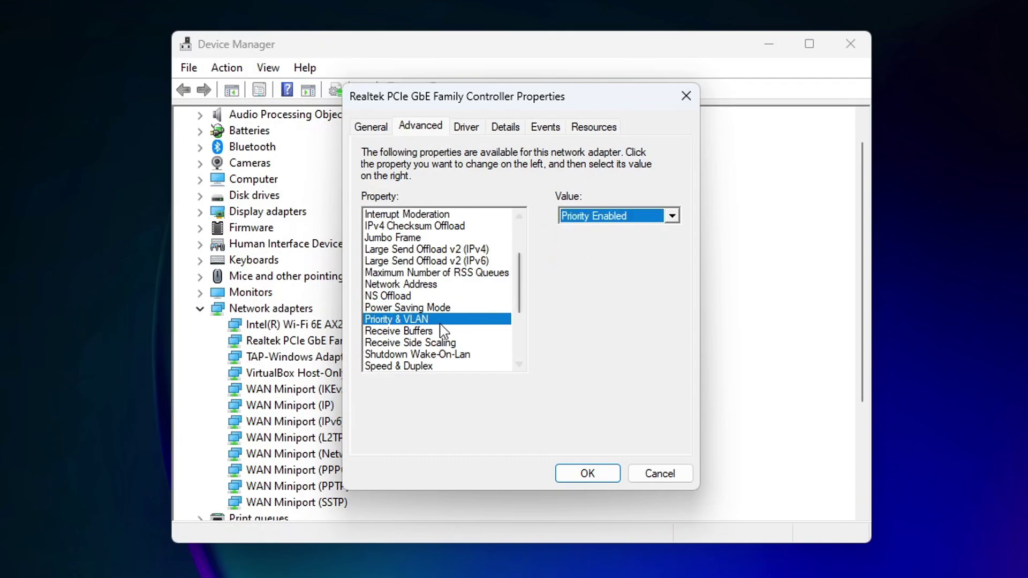
pyautogui.click(445, 343)
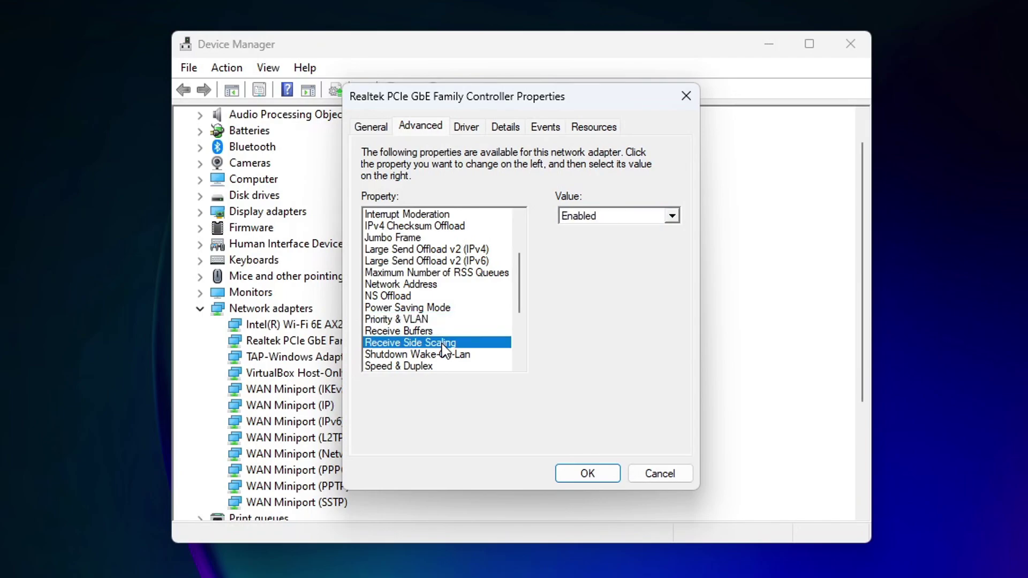
pyautogui.click(671, 216)
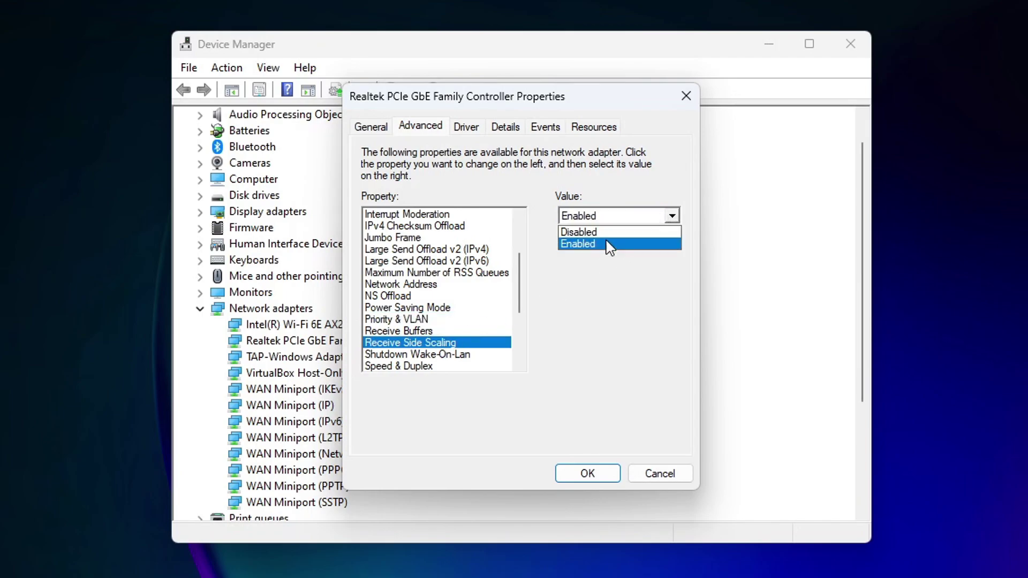
pyautogui.click(605, 245)
pyautogui.scroll(-2, 522, 308)
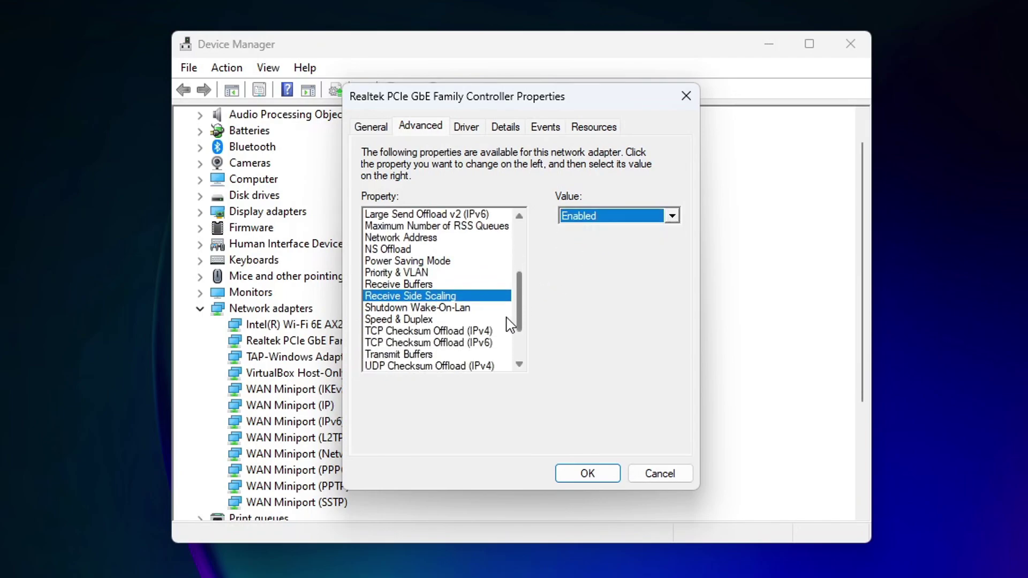
# Step: Disable Shutdown Wake-On-Lan and leave Speed & Duplex on Auto Negotiation
pyautogui.click(423, 308)
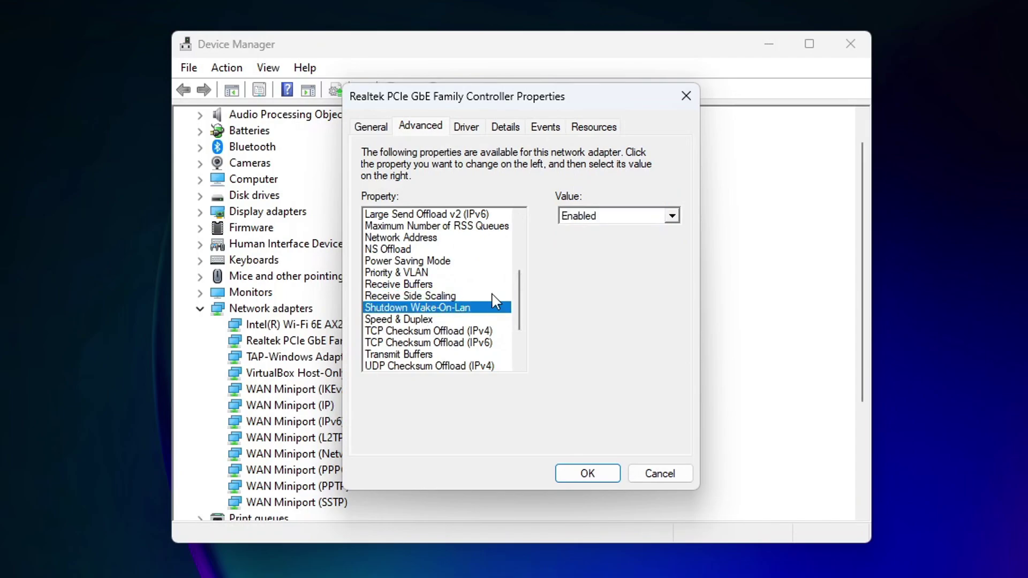
pyautogui.click(671, 216)
pyautogui.click(606, 231)
pyautogui.click(389, 320)
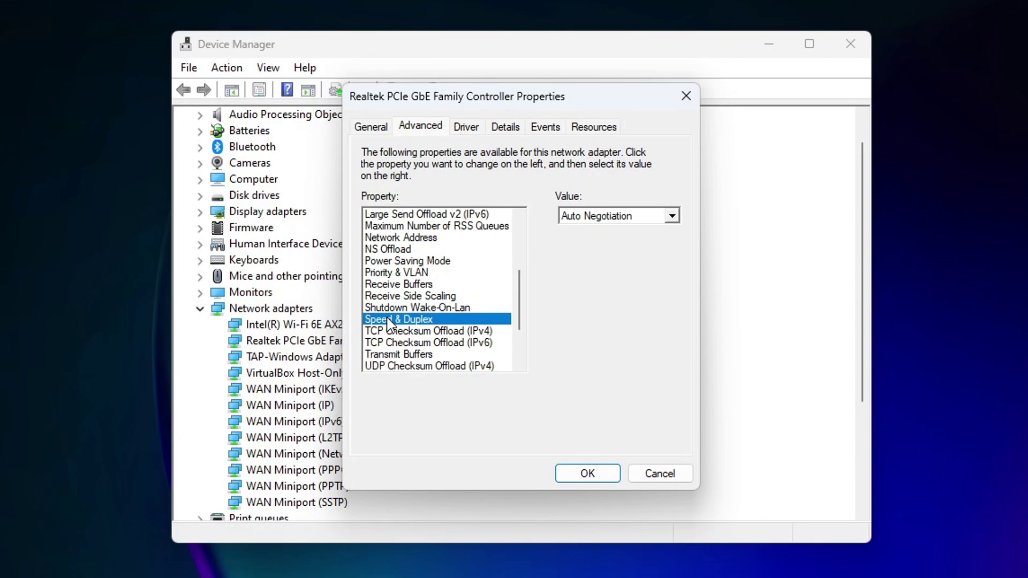
pyautogui.click(672, 216)
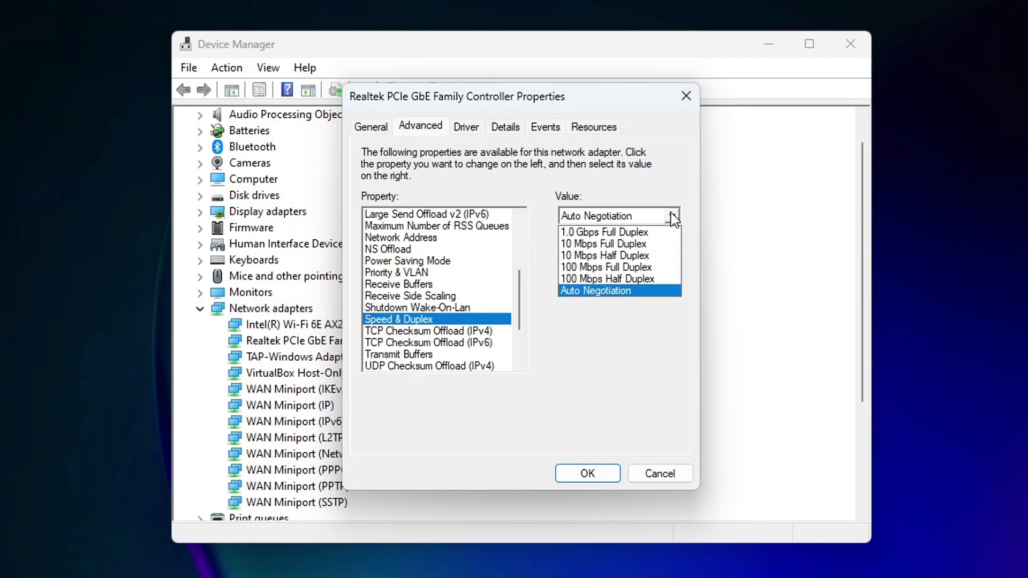
pyautogui.click(593, 291)
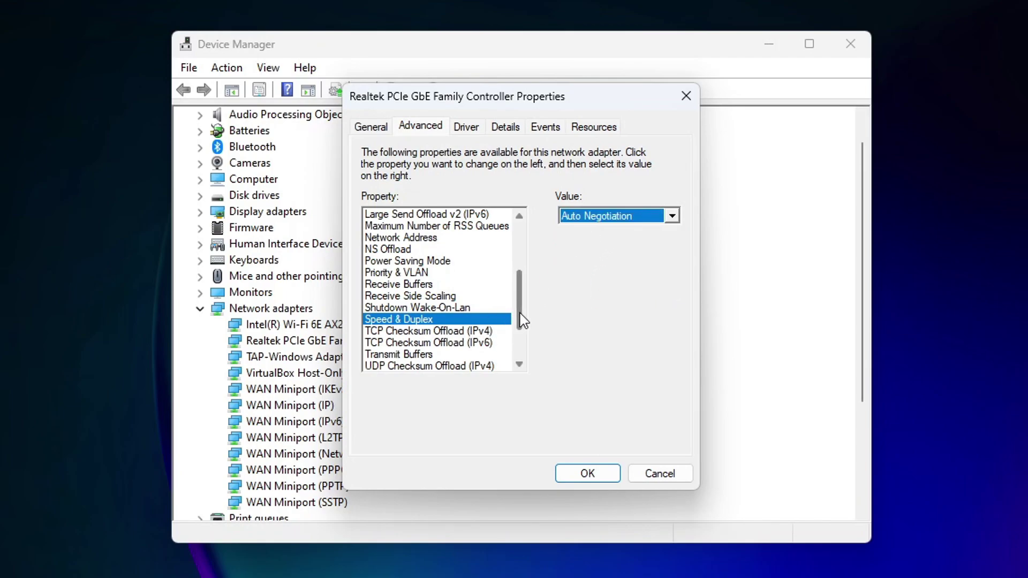
pyautogui.scroll(-1, 518, 321)
# Step: Set UDP Checksum Offload (IPv4), UDP Checksum Offload (IPv6) and Wake on Magic Packet to Disabled
pyautogui.click(456, 297)
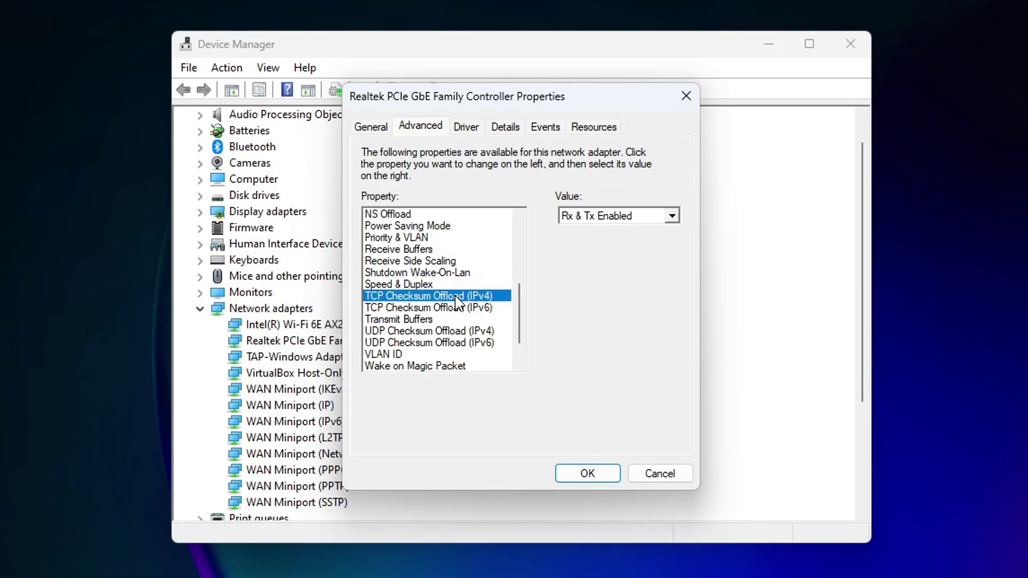
pyautogui.click(411, 332)
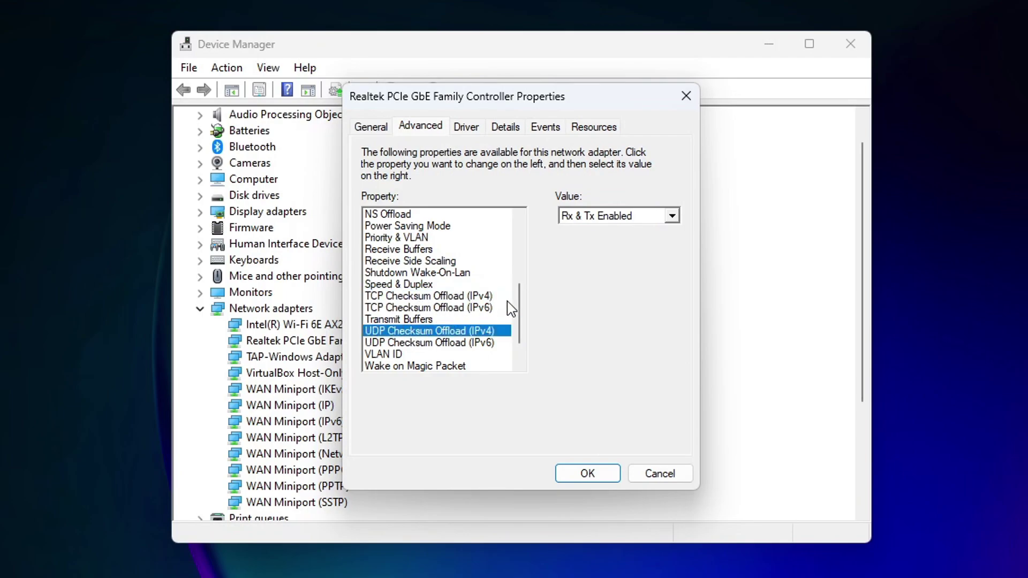
pyautogui.click(662, 219)
pyautogui.click(663, 229)
pyautogui.click(471, 343)
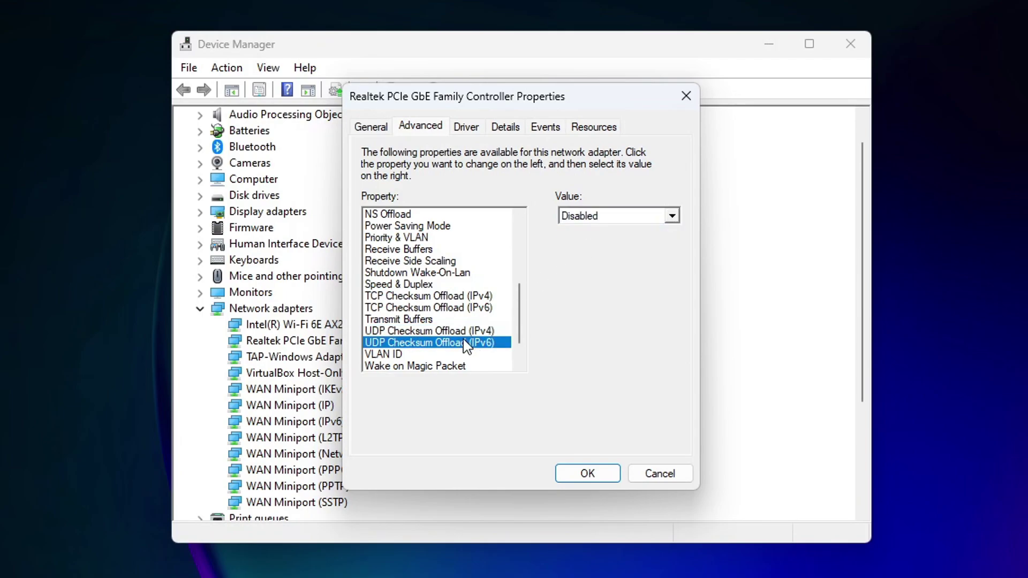
pyautogui.click(665, 219)
pyautogui.click(602, 231)
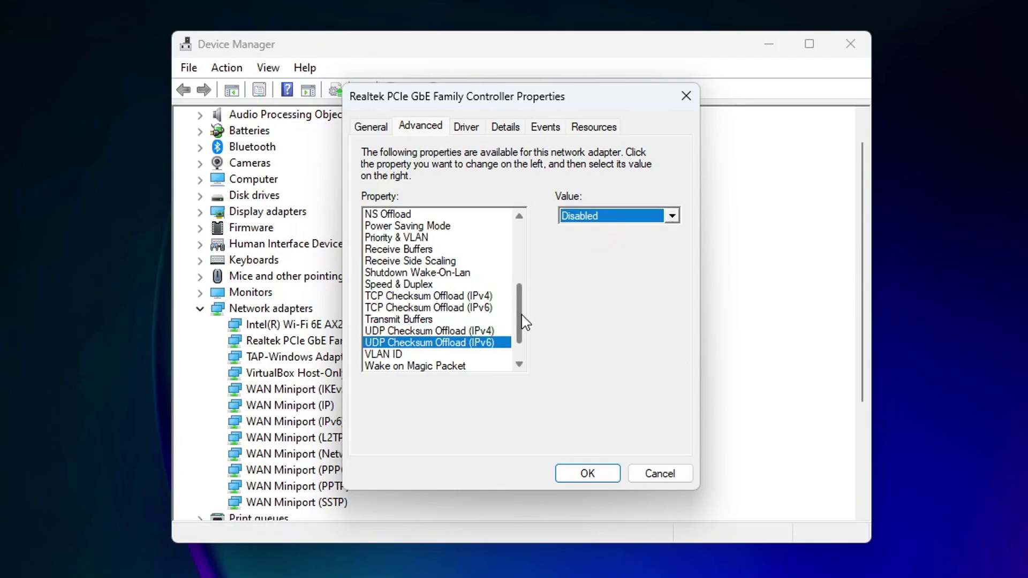
pyautogui.scroll(-1, 516, 327)
pyautogui.click(499, 332)
pyautogui.click(645, 217)
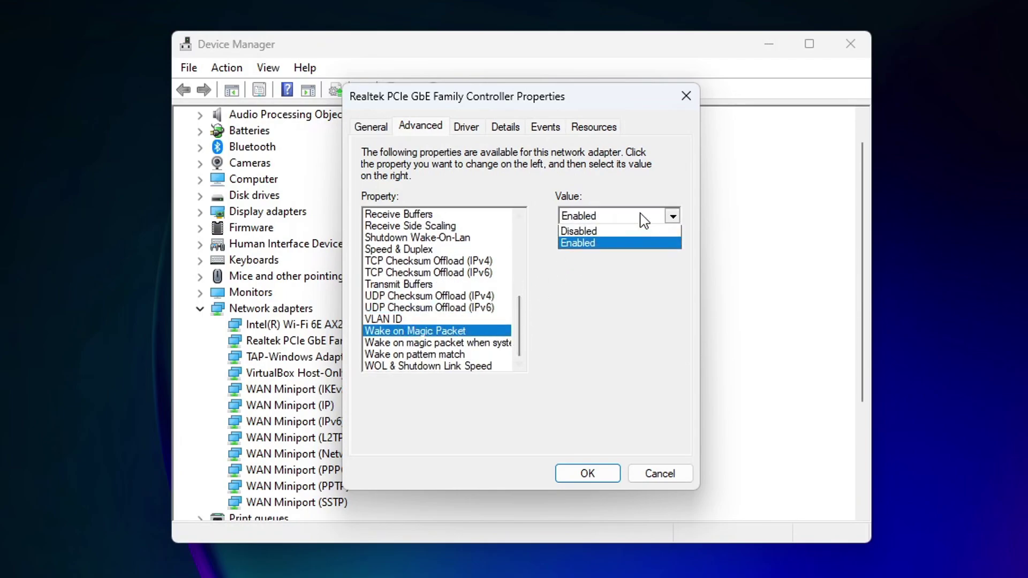
pyautogui.click(610, 230)
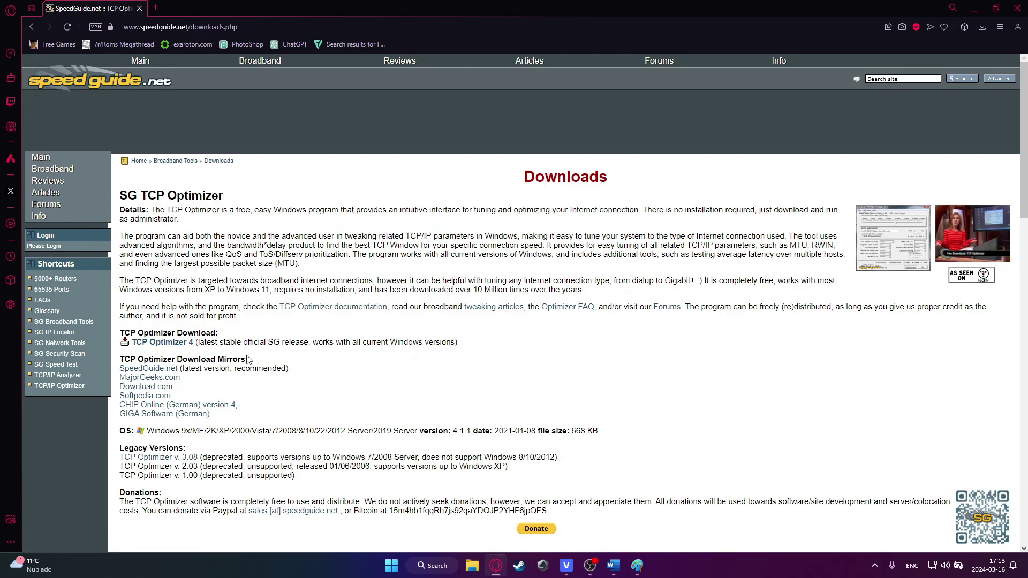
# Step: Download and save TCP Optimizer 4, then drag TCPOptimizer (1).exe from Downloads onto the desktop
pyautogui.click(172, 347)
pyautogui.click(320, 240)
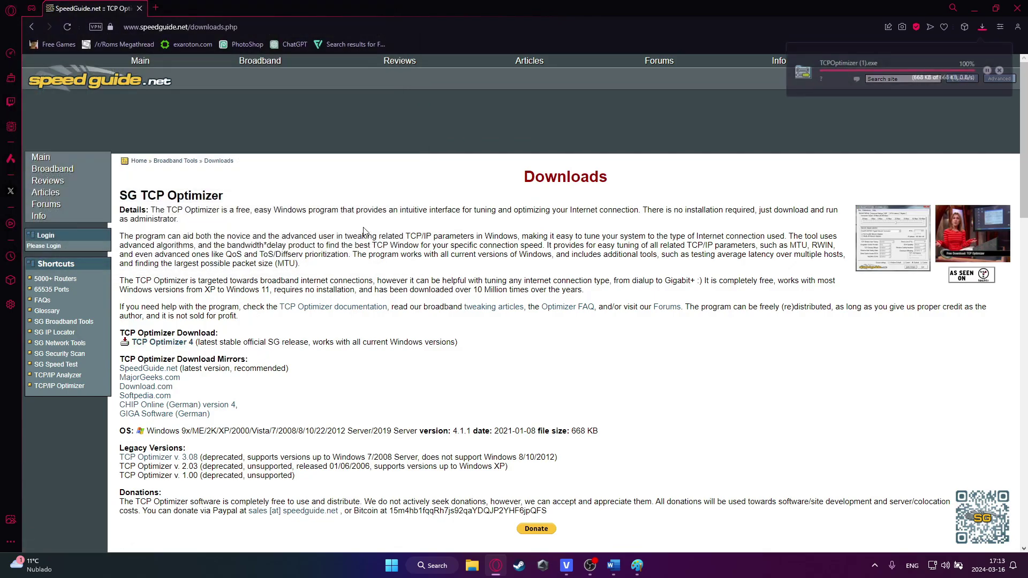
pyautogui.moveTo(878, 12); pyautogui.dragTo(670, 82)
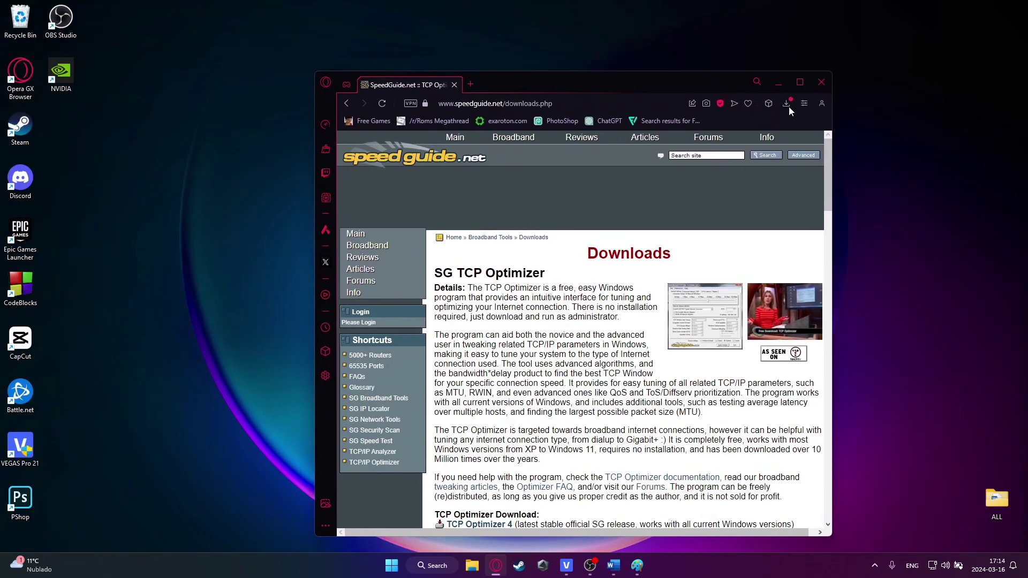
pyautogui.click(786, 103)
pyautogui.moveTo(707, 160); pyautogui.dragTo(96, 141)
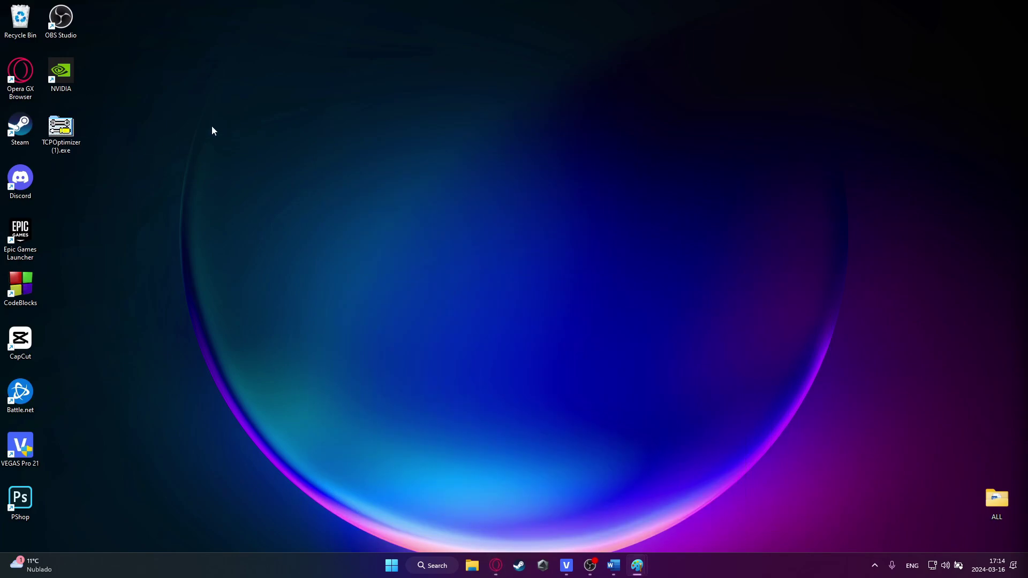
# Step: Run TCPOptimizer (1).exe from the desktop as administrator
pyautogui.rightClick(69, 136)
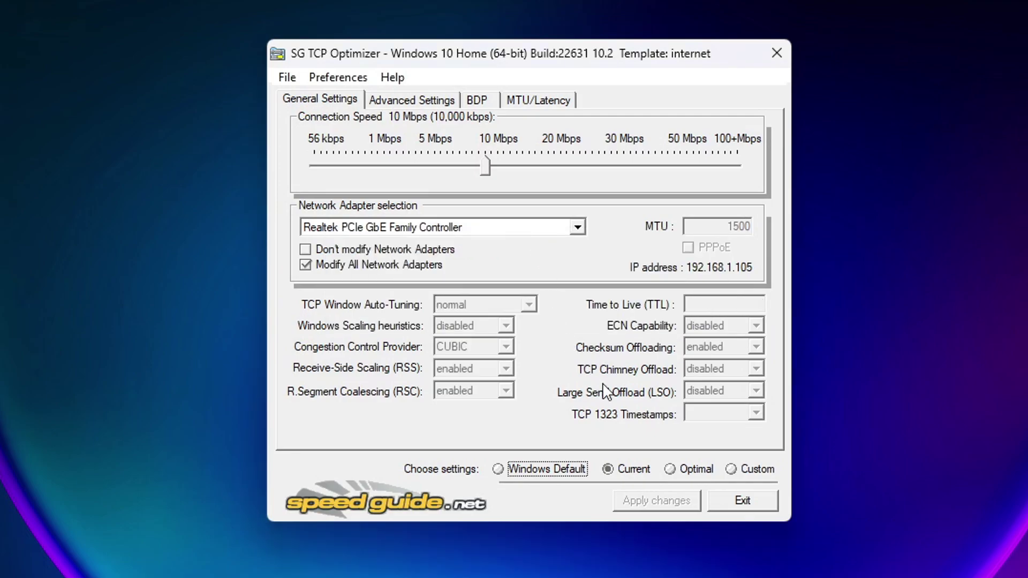
# Step: Choose Custom settings for all adapters, raise connection speed, disable auto-tuning, RSS and RSC, and select ctcp
pyautogui.click(731, 469)
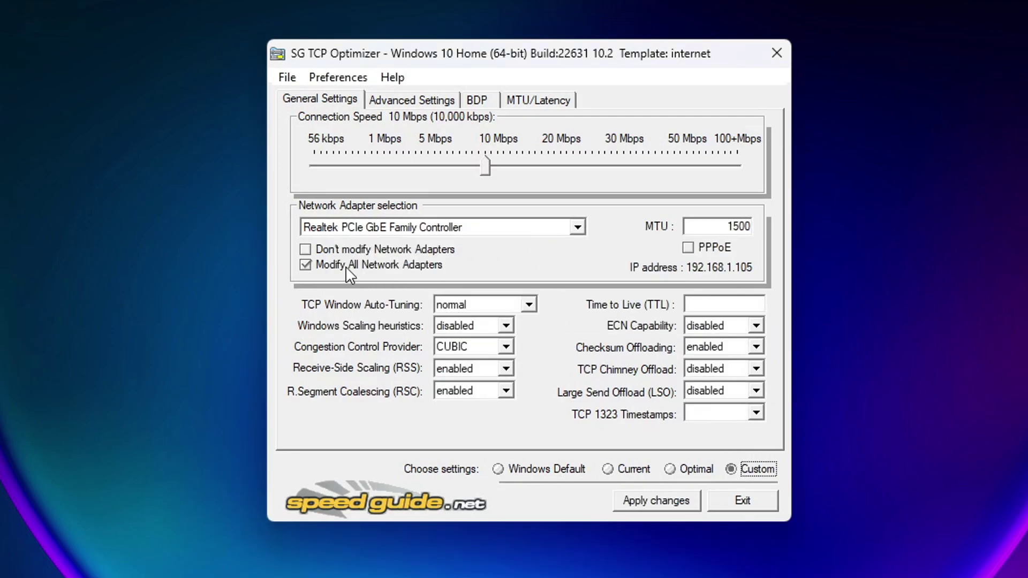
pyautogui.click(305, 265)
pyautogui.moveTo(487, 170); pyautogui.dragTo(762, 168)
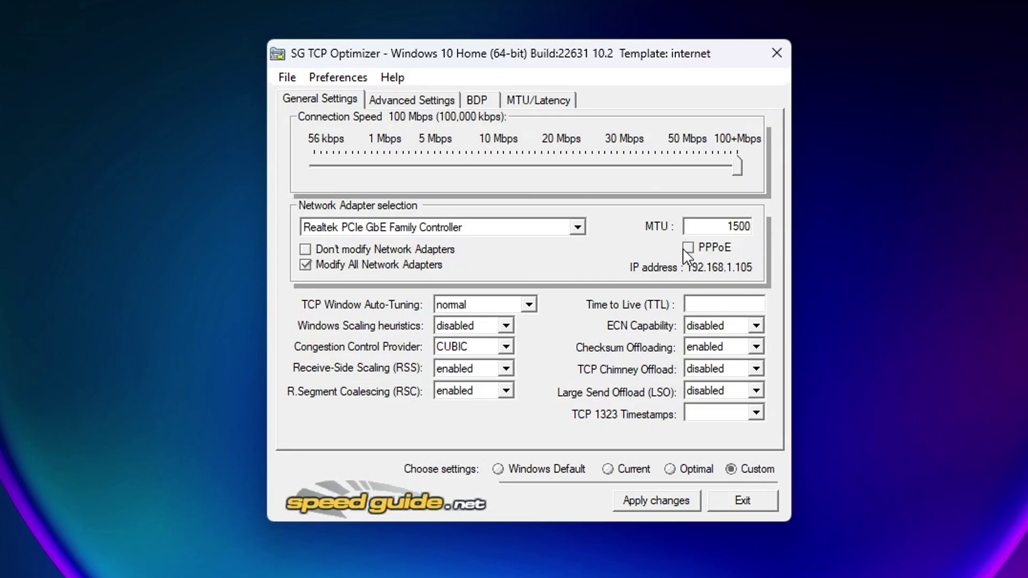
pyautogui.click(530, 305)
pyautogui.click(510, 322)
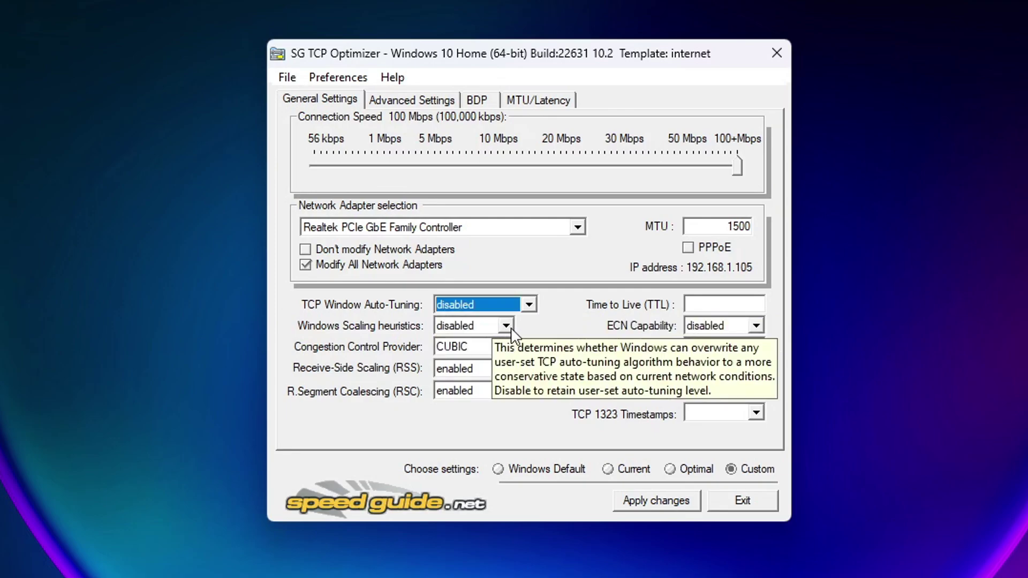
pyautogui.click(505, 347)
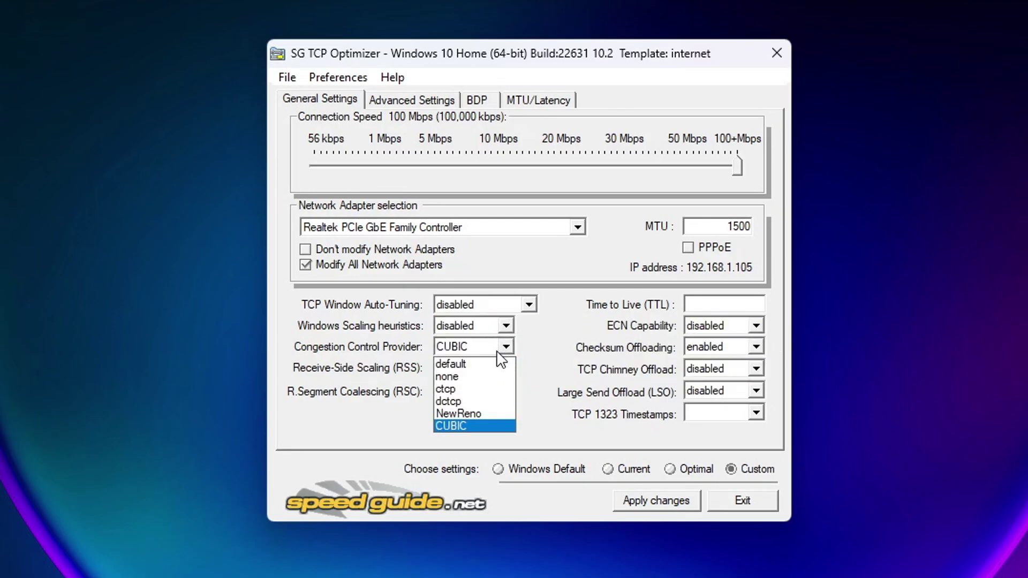
pyautogui.click(471, 389)
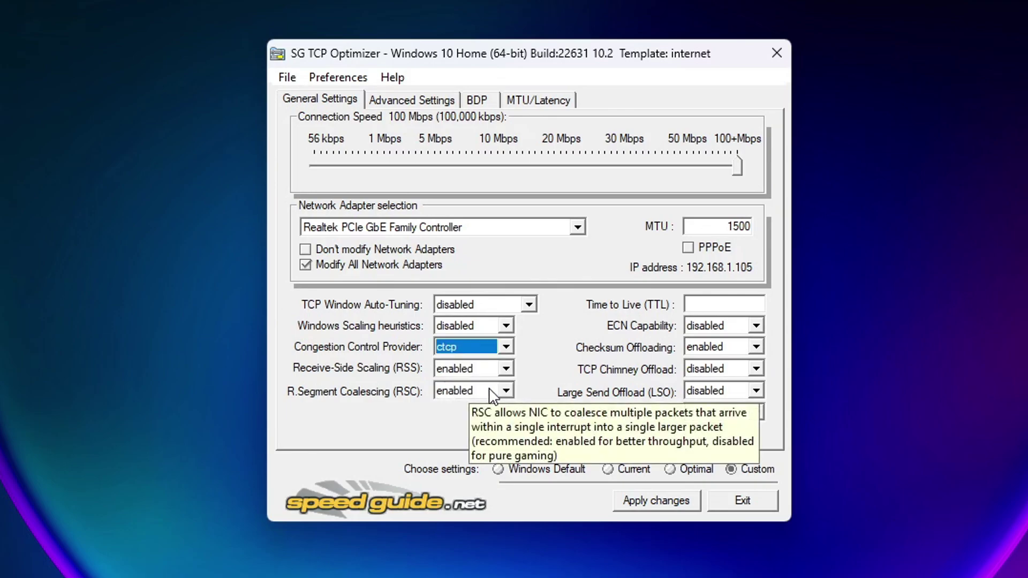
pyautogui.click(505, 369)
pyautogui.click(465, 410)
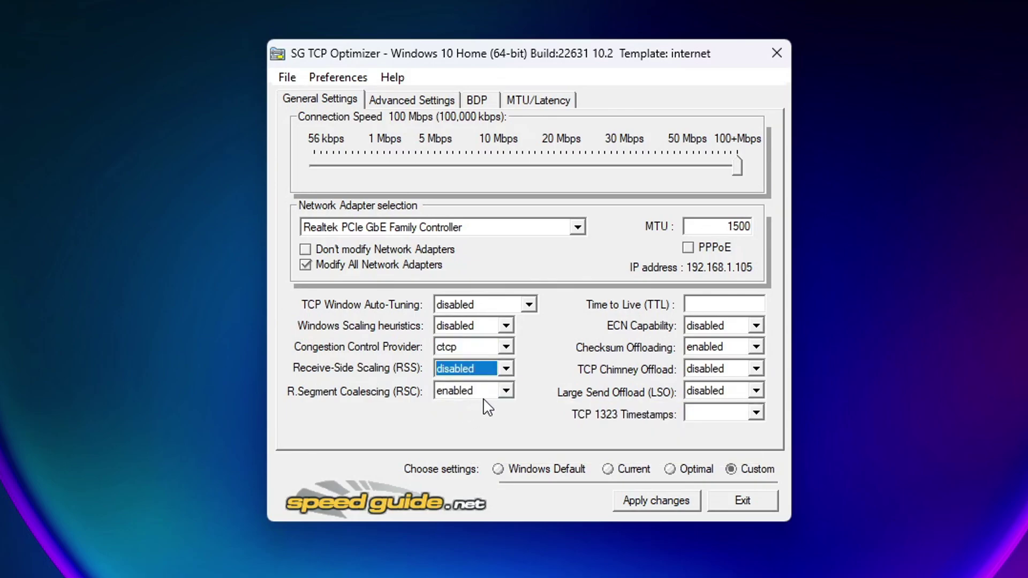
pyautogui.click(506, 390)
pyautogui.click(471, 430)
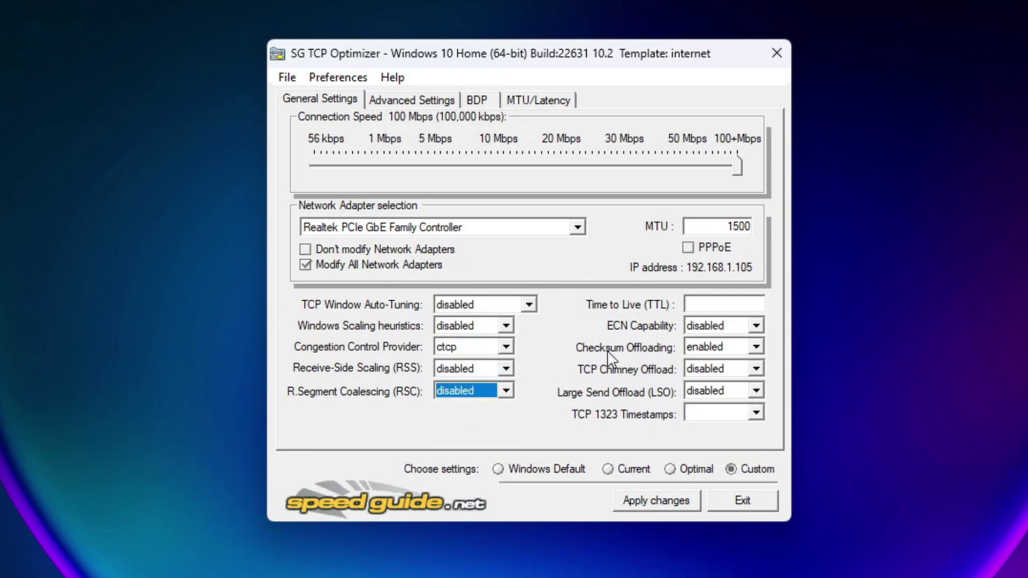
# Step: Set TTL to 64, enable ECN and TCP 1323 Timestamps, and disable checksum, chimney and LSO offloads
pyautogui.click(711, 307)
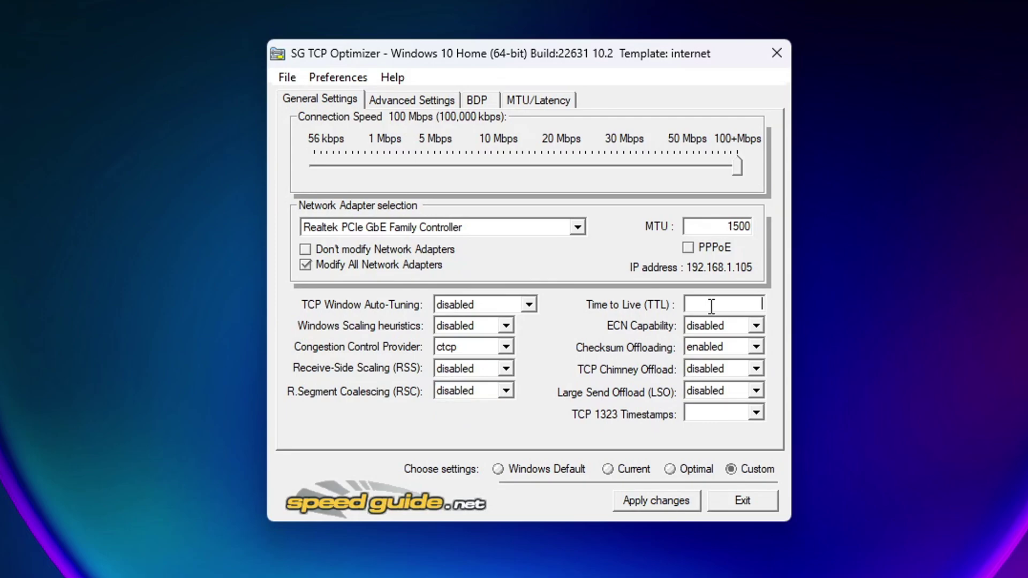
pyautogui.write('64')
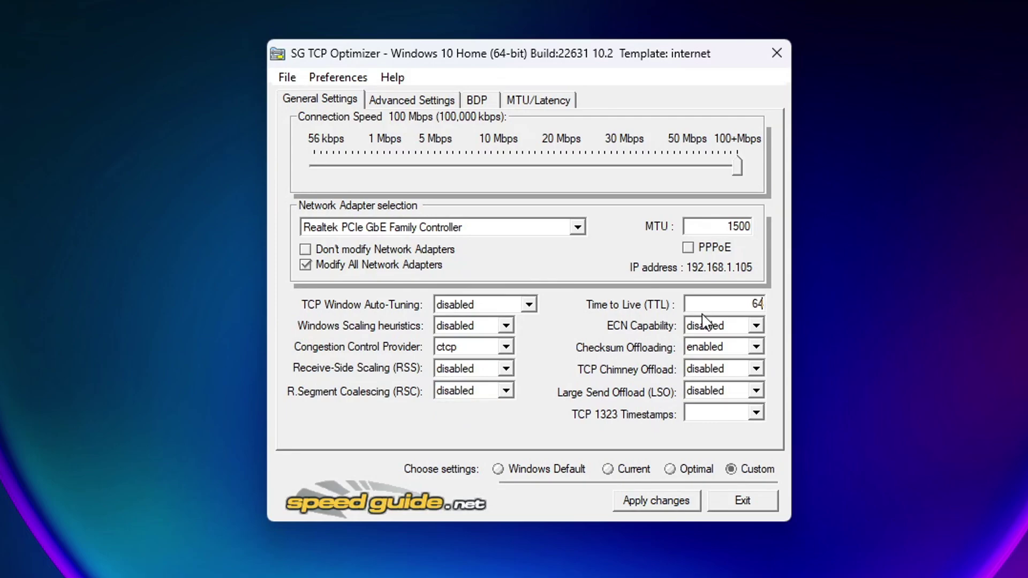
pyautogui.click(757, 326)
pyautogui.click(712, 353)
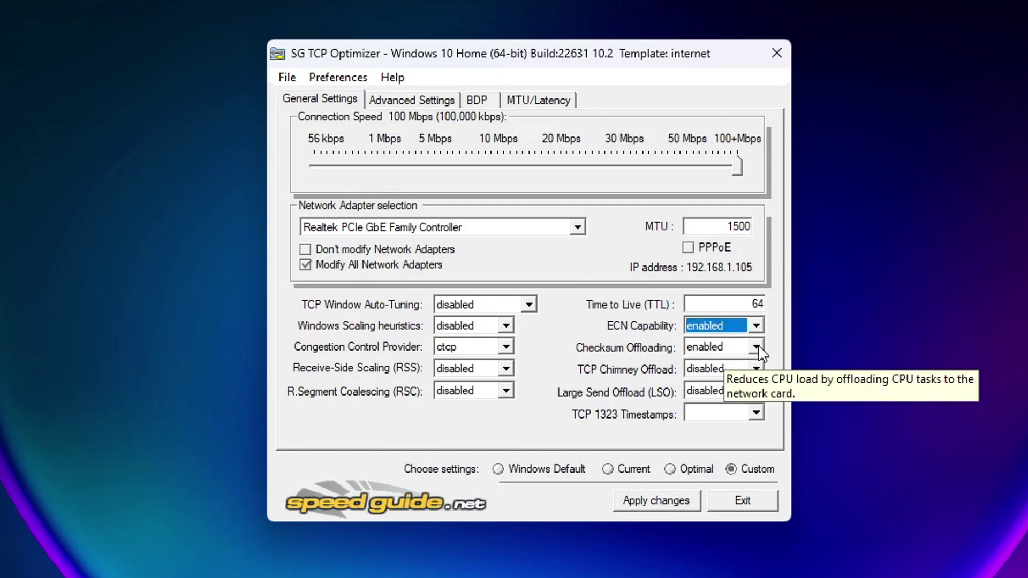
pyautogui.click(757, 348)
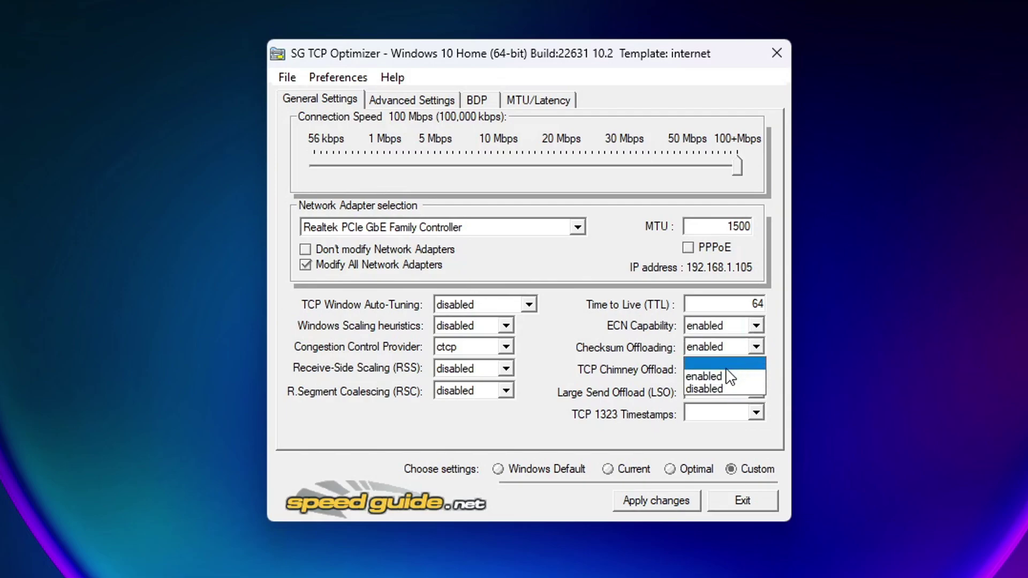
pyautogui.click(717, 386)
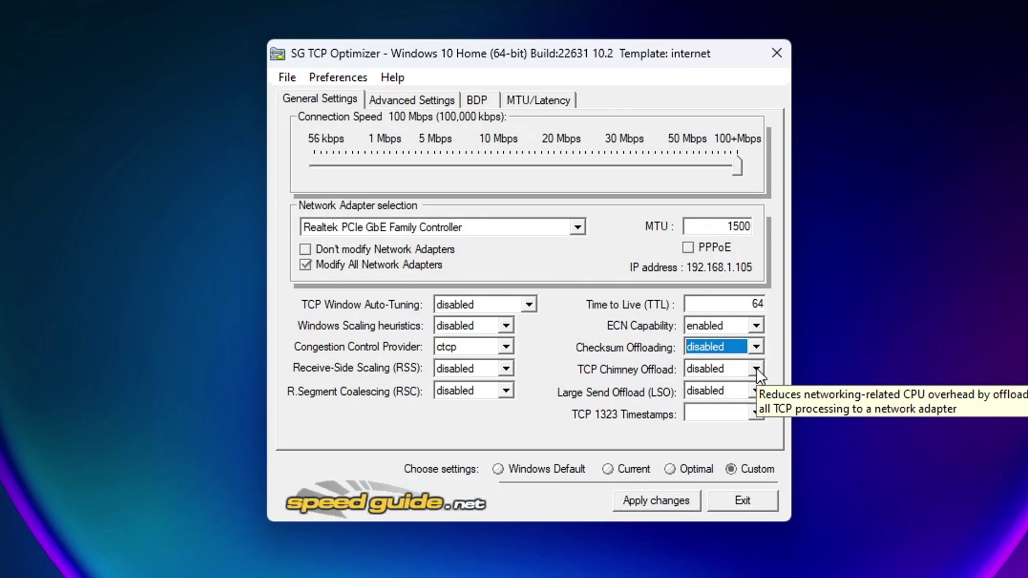
pyautogui.click(756, 369)
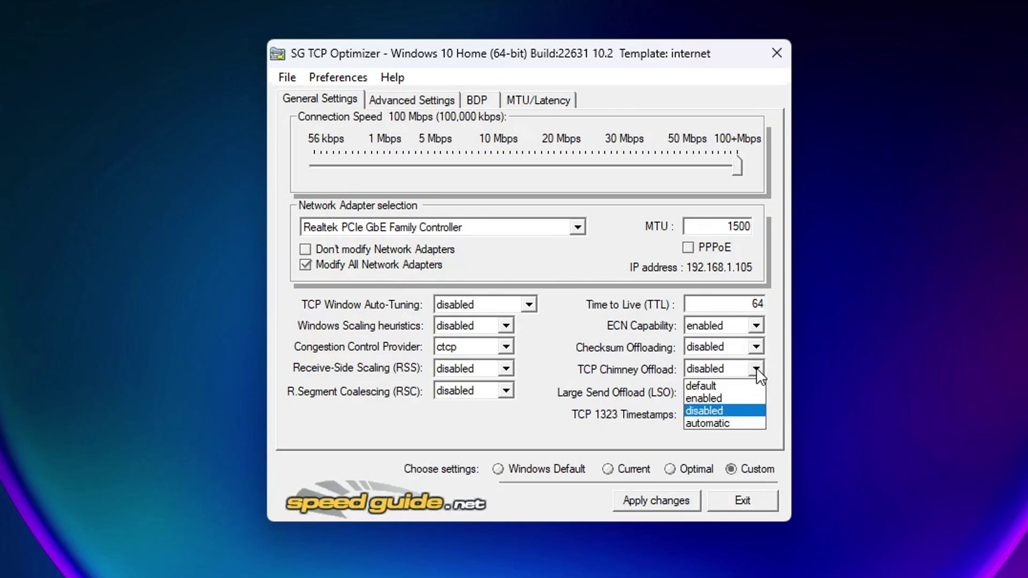
pyautogui.click(717, 408)
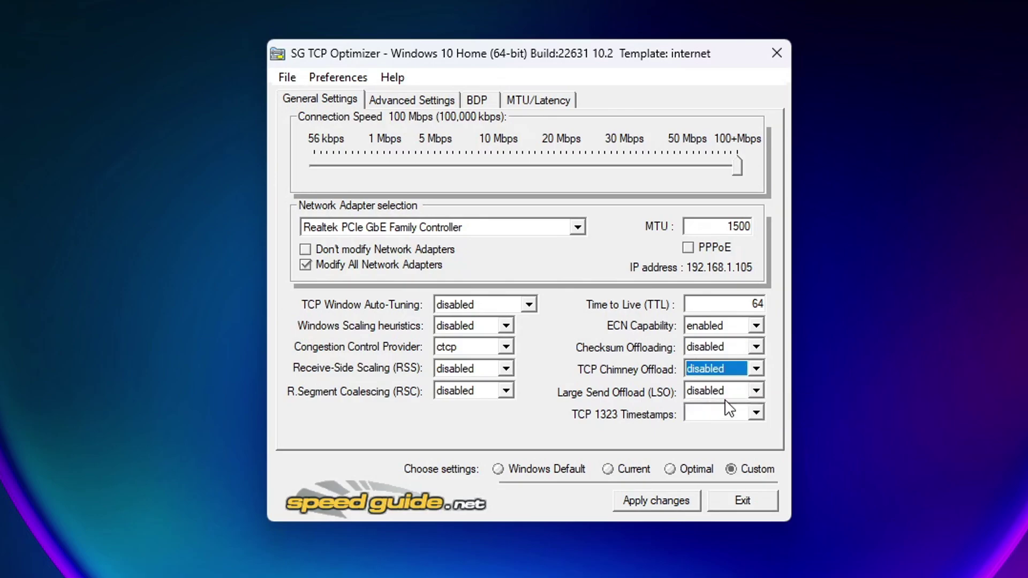
pyautogui.click(756, 391)
pyautogui.click(707, 429)
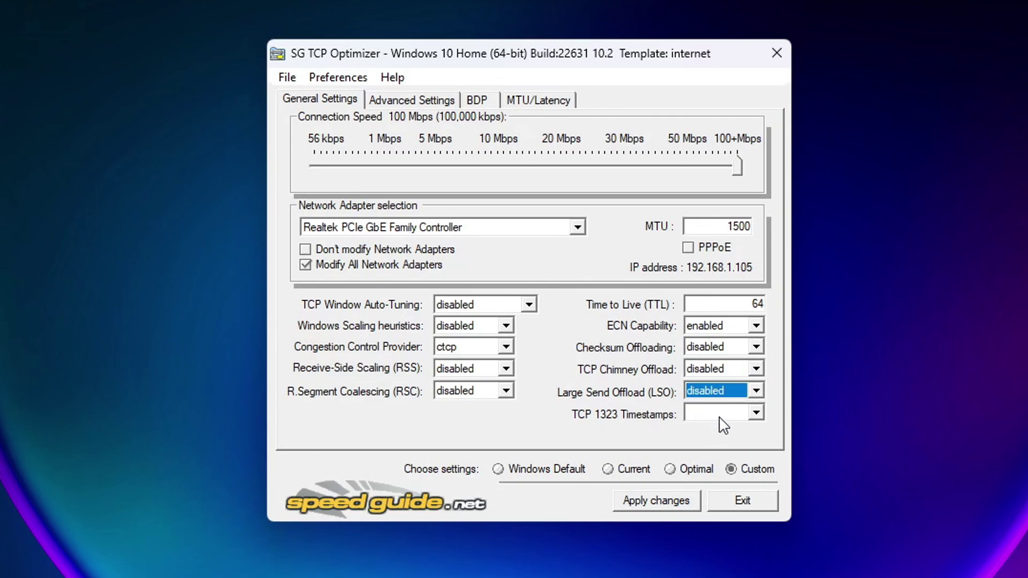
pyautogui.click(756, 413)
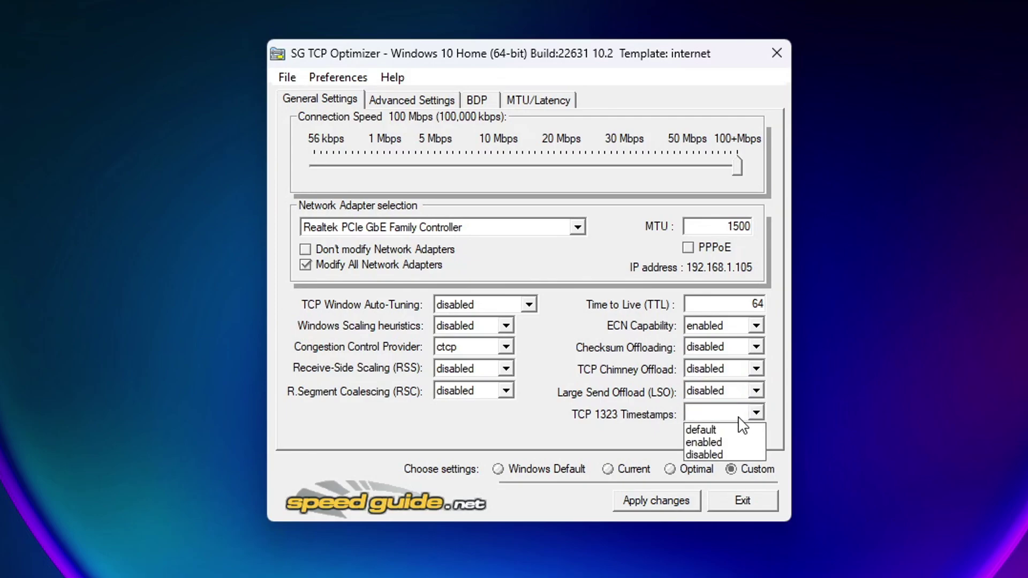
pyautogui.click(719, 444)
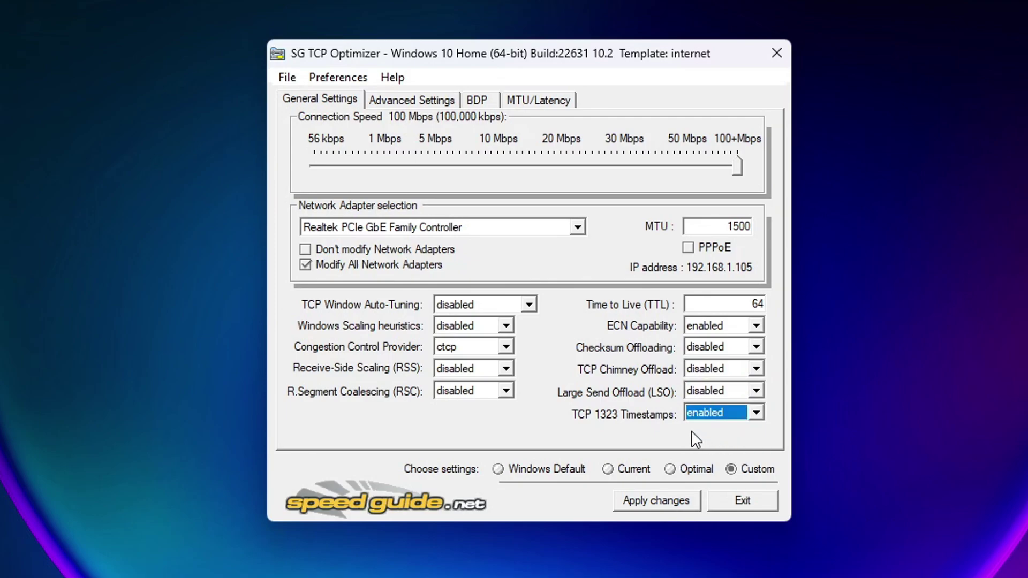
pyautogui.click(399, 100)
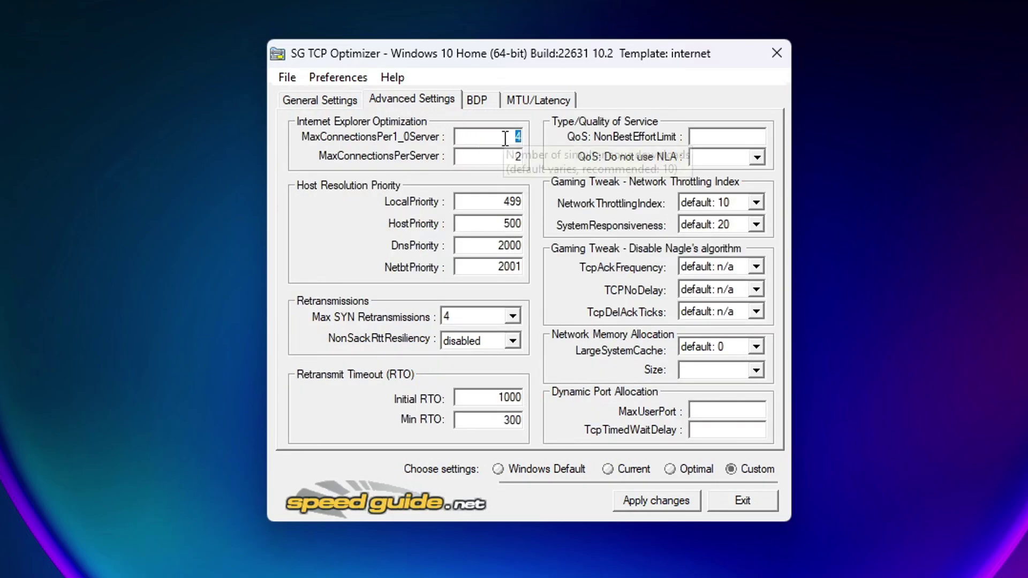
# Step: Set both MaxConnections values to 10 and the Local, Host, DNS and NetBT priorities to 4, 5, 6, 7
pyautogui.write('10')
pyautogui.press('Tab')
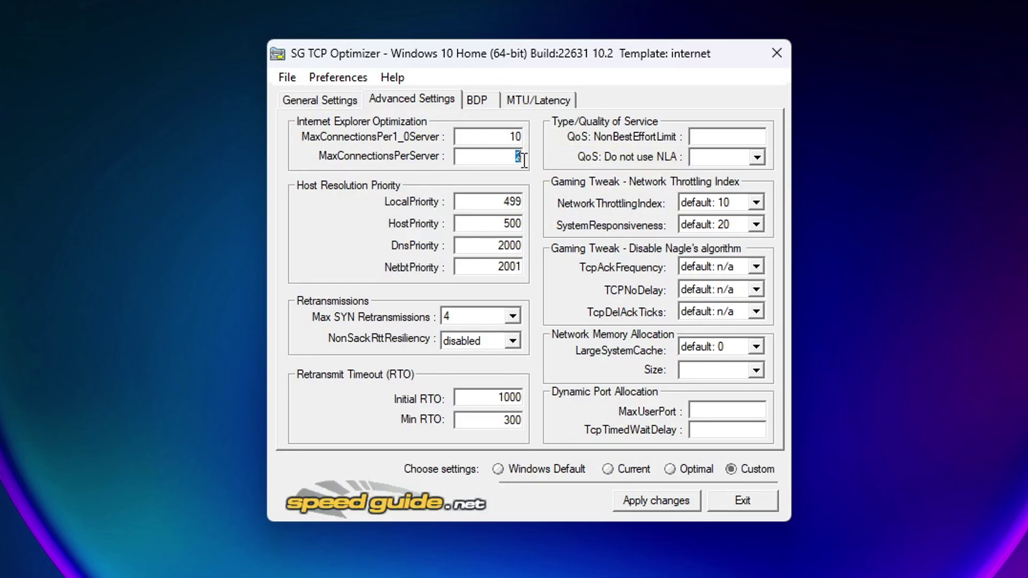
pyautogui.write('10')
pyautogui.doubleClick(506, 202)
pyautogui.write('4')
pyautogui.press('Tab')
pyautogui.write('5')
pyautogui.doubleClick(508, 245)
pyautogui.write('6')
pyautogui.doubleClick(503, 266)
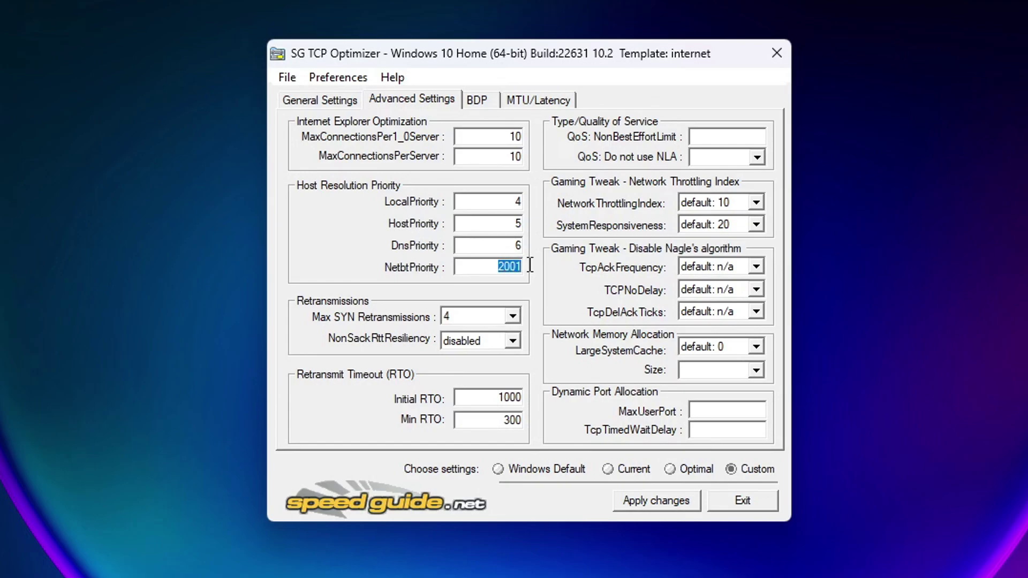
pyautogui.write('7')
# Step: Set Max SYN Retransmissions to 2, keep NonSackRttResiliency disabled, set Initial RTO 2000, and leave Min RTO at 300
pyautogui.click(513, 317)
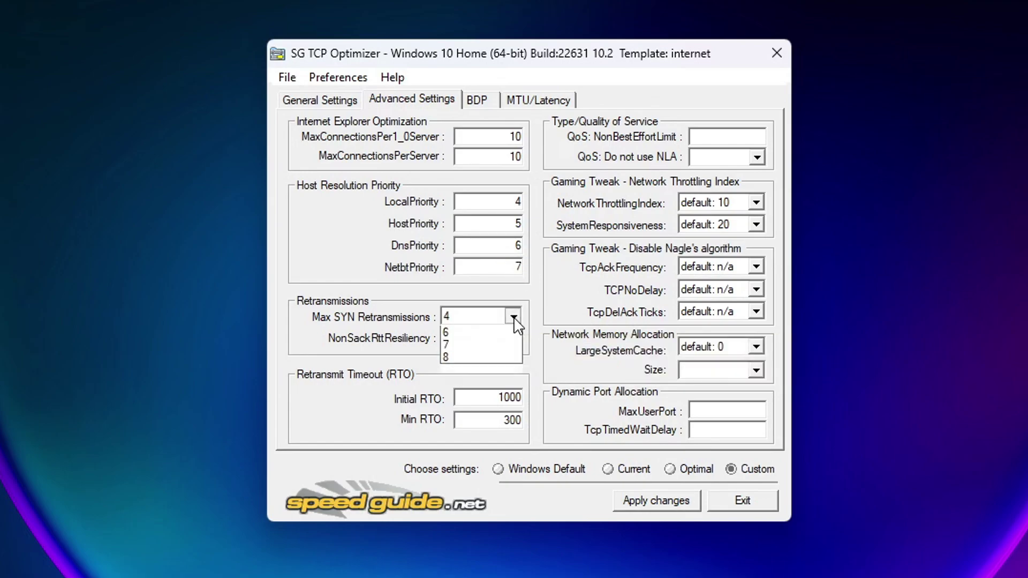
pyautogui.click(482, 347)
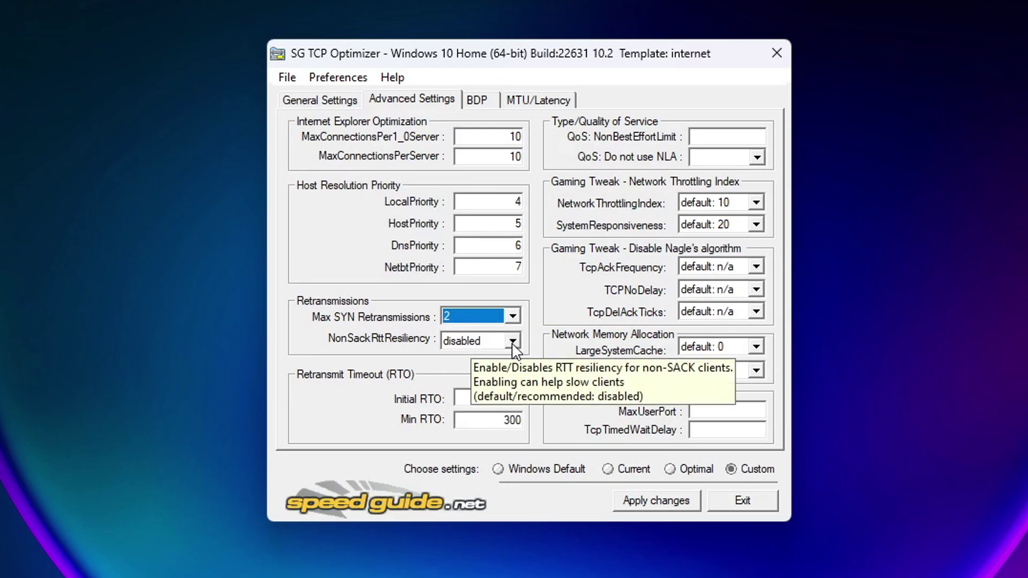
pyautogui.click(513, 341)
pyautogui.click(469, 383)
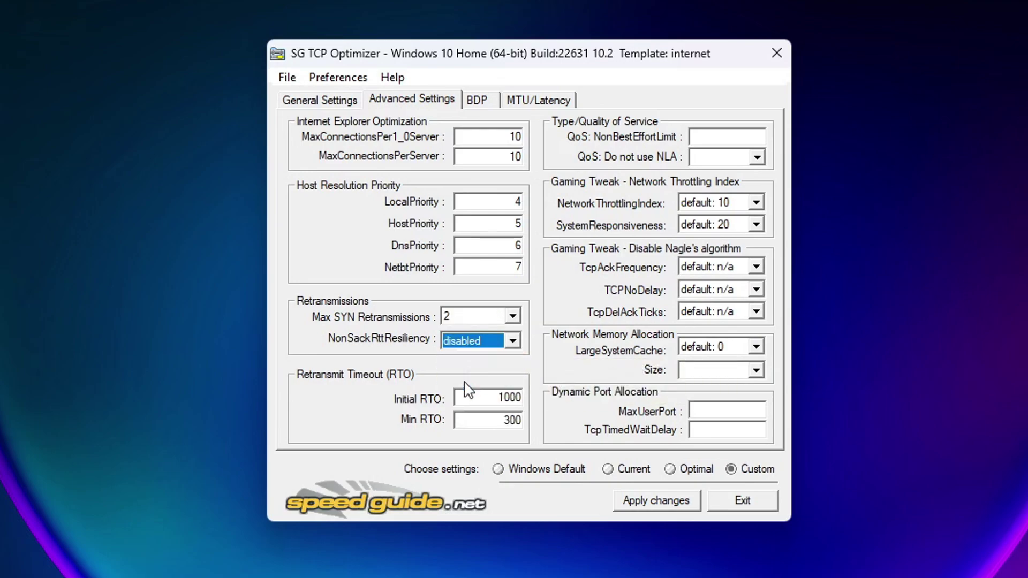
pyautogui.moveTo(494, 396); pyautogui.dragTo(532, 402)
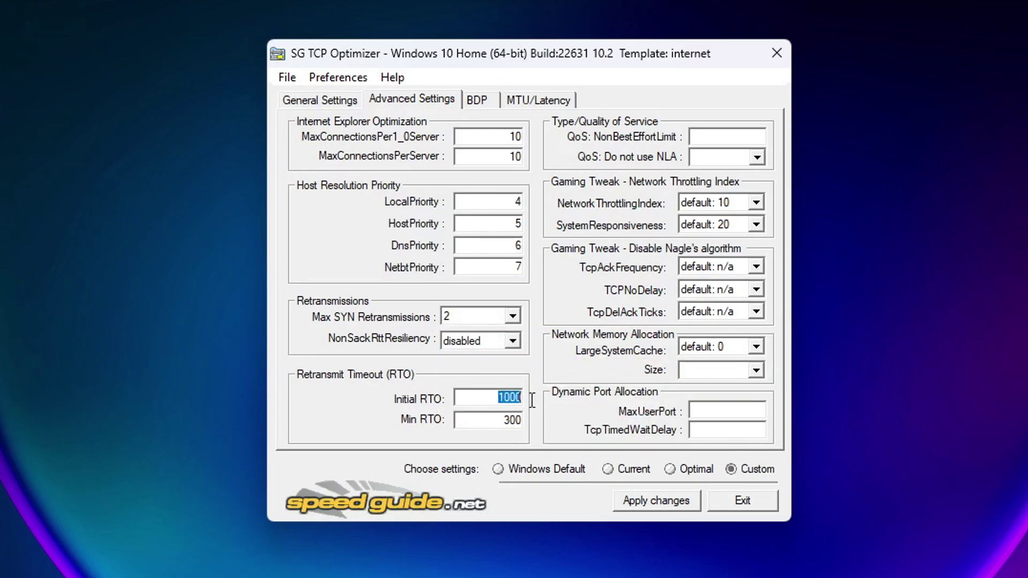
pyautogui.write('2000')
pyautogui.moveTo(503, 420); pyautogui.dragTo(533, 418)
pyautogui.click(495, 421)
# Step: Set NLA to optimal: 1, disable NetworkThrottlingIndex (ffffffff), and set SystemResponsiveness to gaming: 0
pyautogui.click(756, 157)
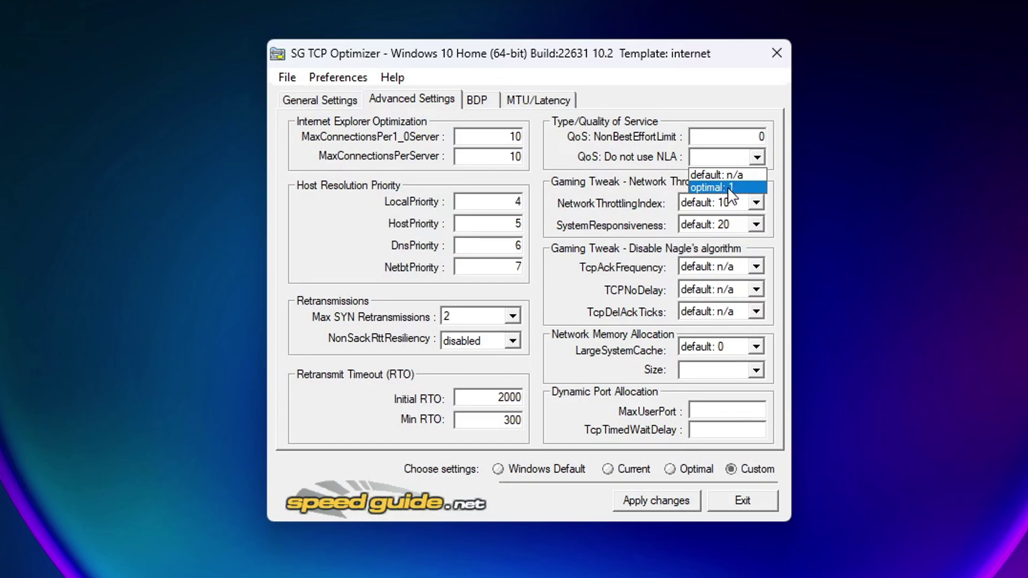
pyautogui.click(728, 188)
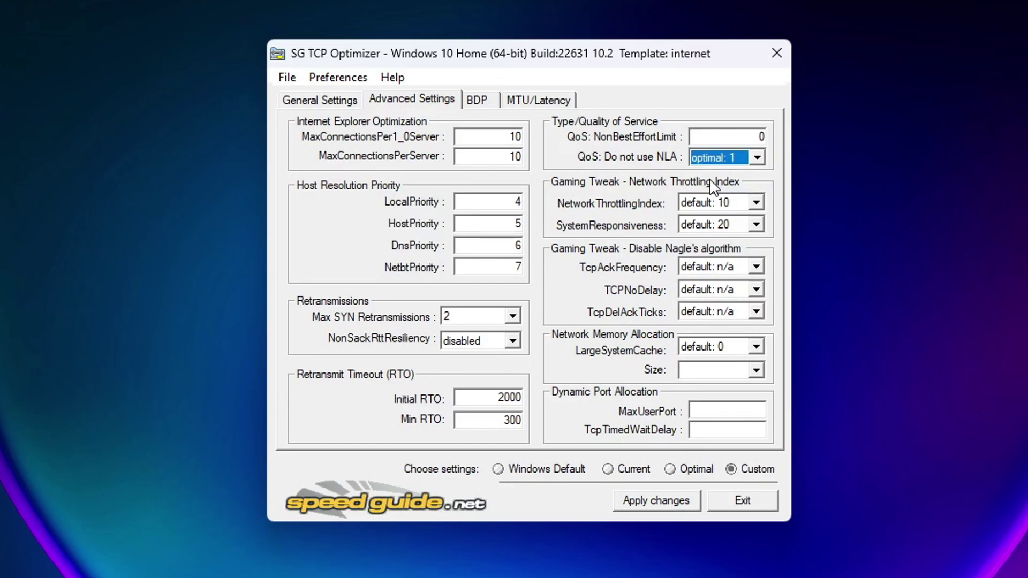
pyautogui.click(756, 202)
pyautogui.click(718, 254)
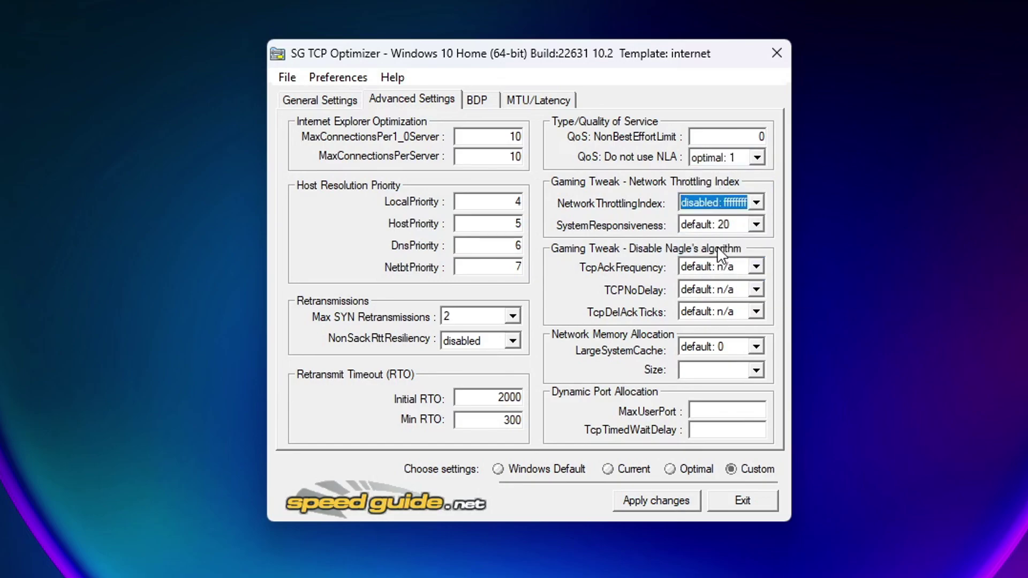
pyautogui.click(756, 224)
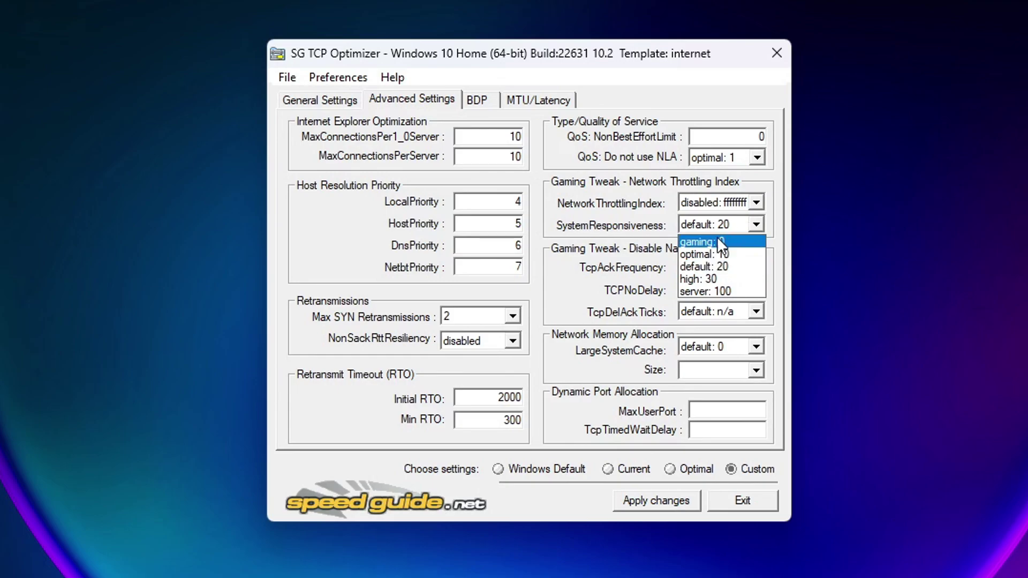
pyautogui.click(718, 240)
# Step: Enable LargeSystemCache with Size optimized: 3, enter MaxUserPort 65534, and edit TcpTimedWaitDelay to 30
pyautogui.moveTo(636, 234)
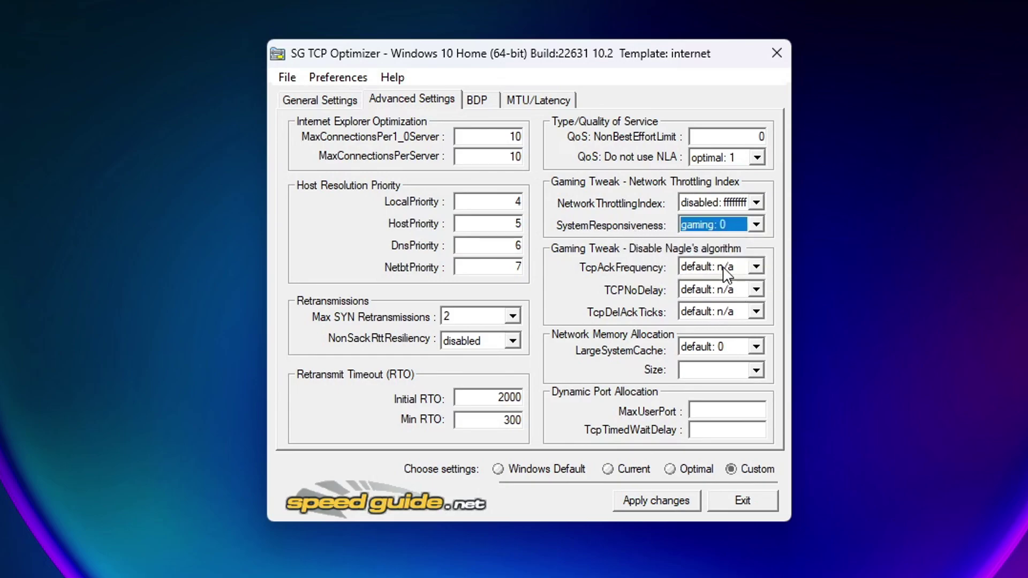
pyautogui.moveTo(736, 318)
pyautogui.click(756, 346)
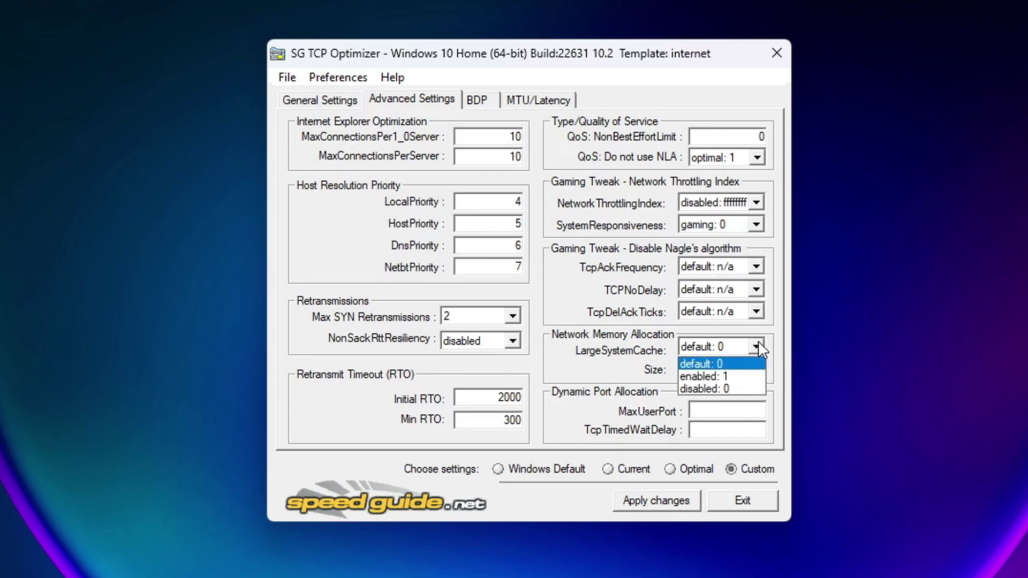
pyautogui.click(728, 376)
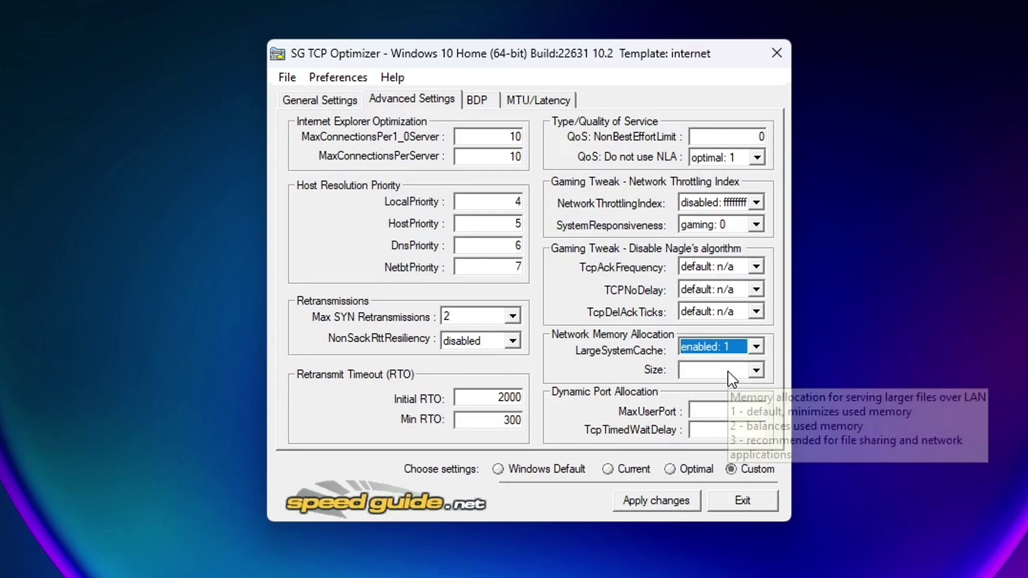
pyautogui.click(729, 370)
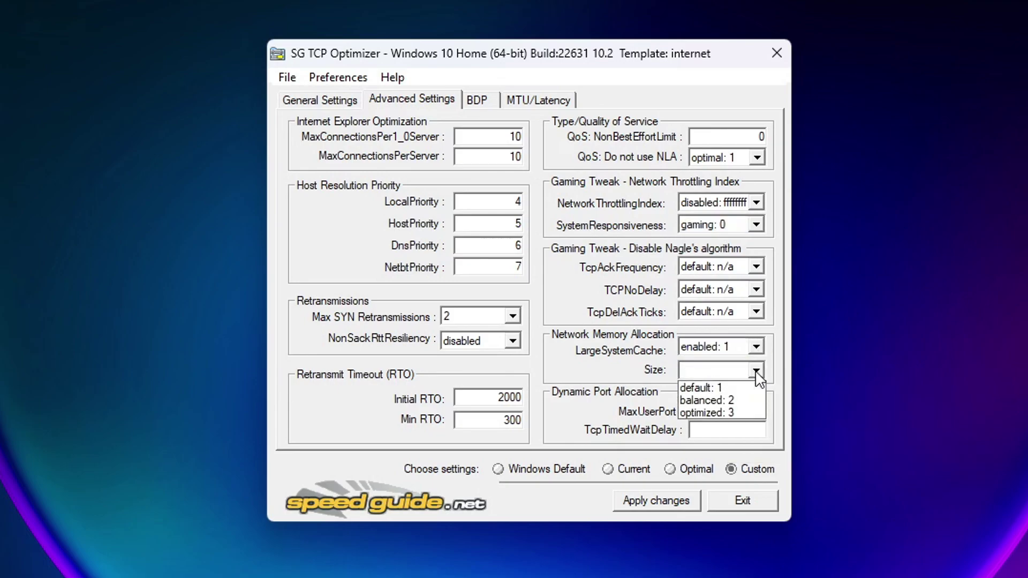
pyautogui.click(721, 412)
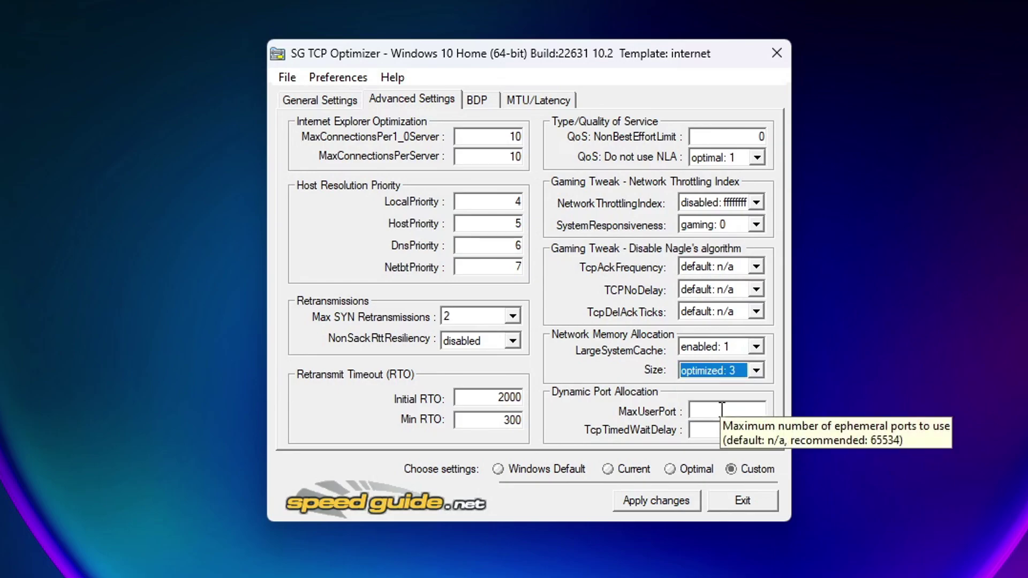
pyautogui.click(715, 412)
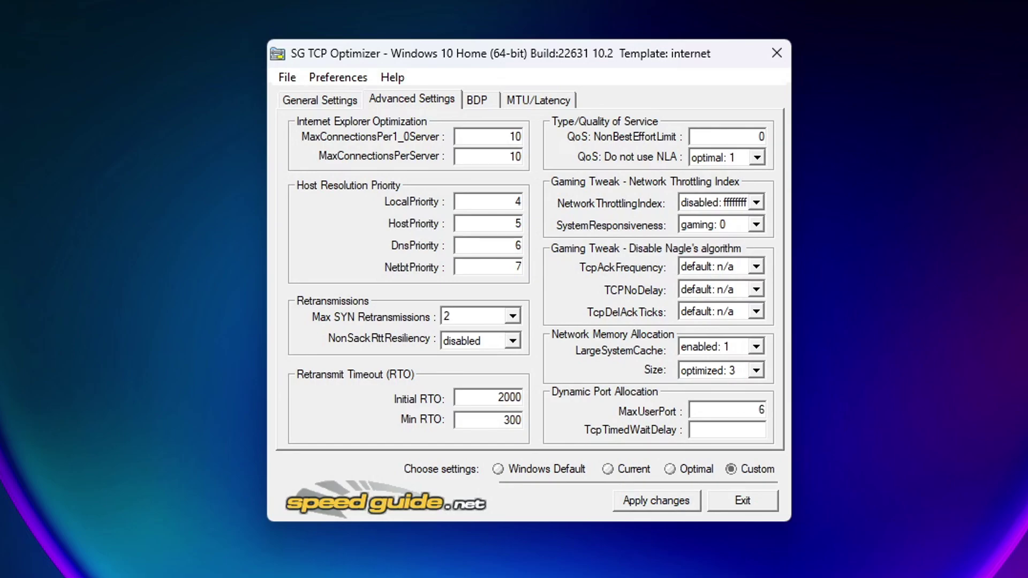
pyautogui.write('65534')
pyautogui.click(737, 433)
# Step: Review the list of old and new values and apply all the custom TCP changes
pyautogui.click(653, 505)
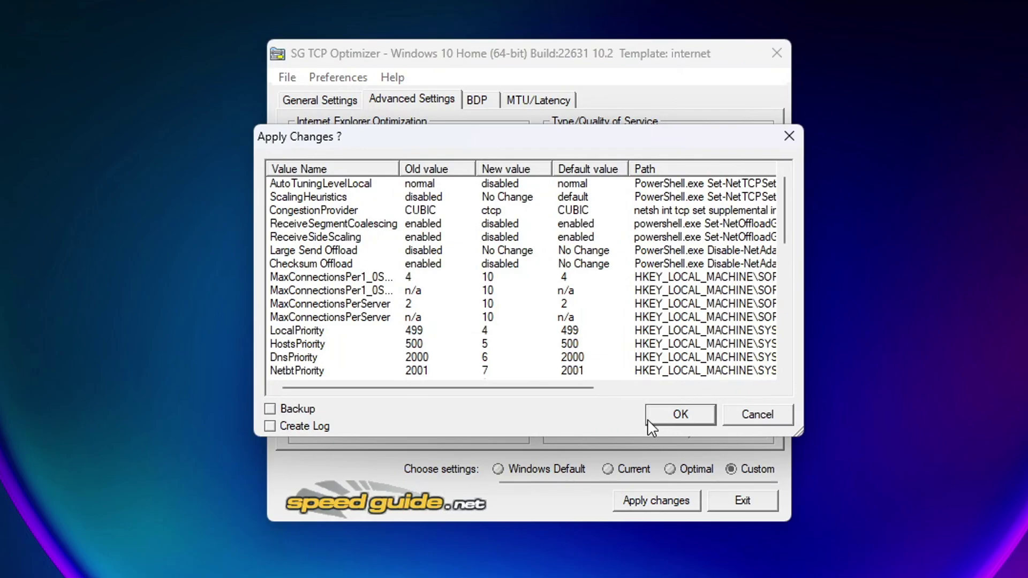
pyautogui.click(675, 418)
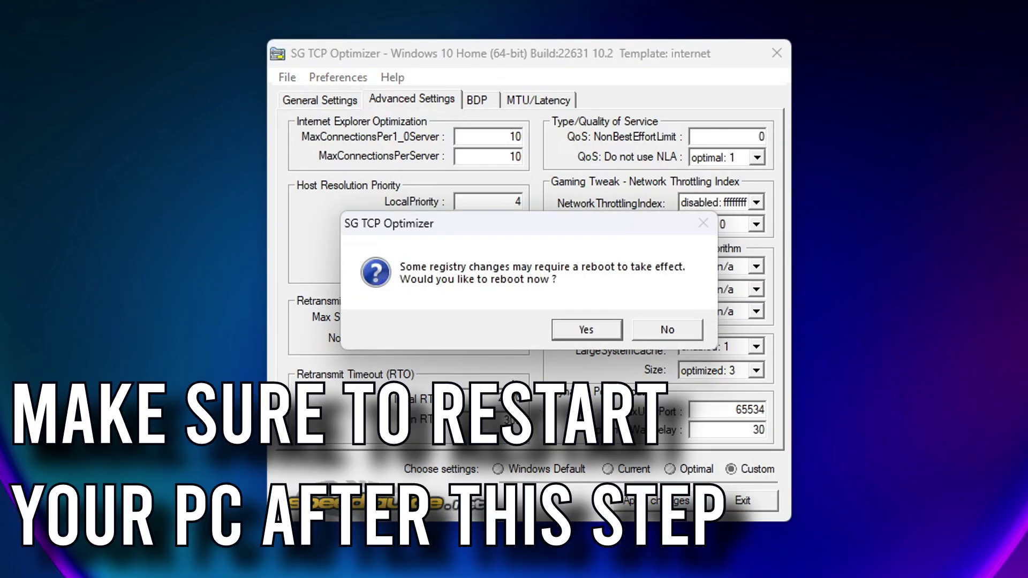
pyautogui.moveTo(538, 228); pyautogui.dragTo(533, 238)
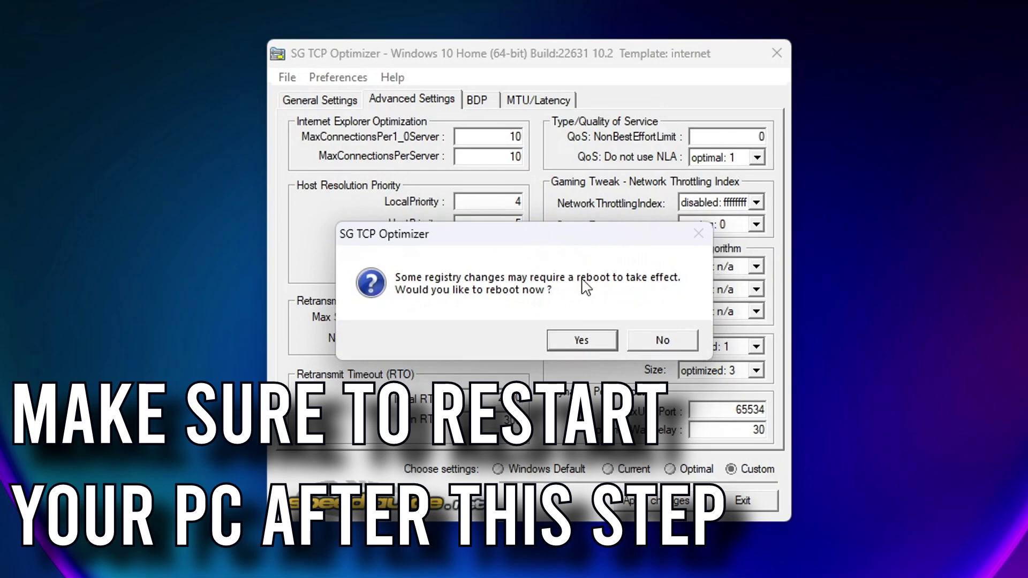
# Step: Decline the reboot prompt so the PC is not restarted now
pyautogui.click(663, 341)
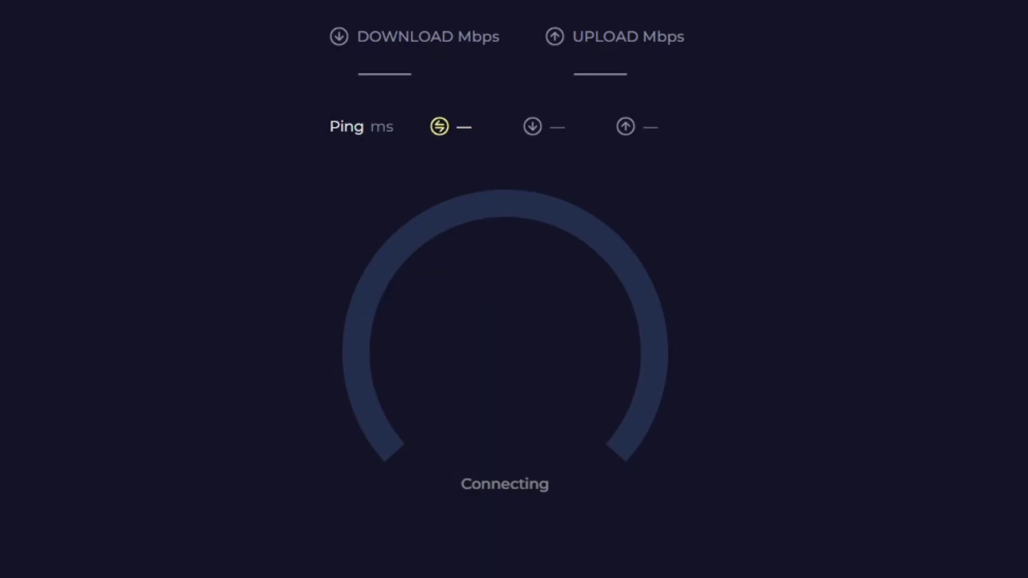